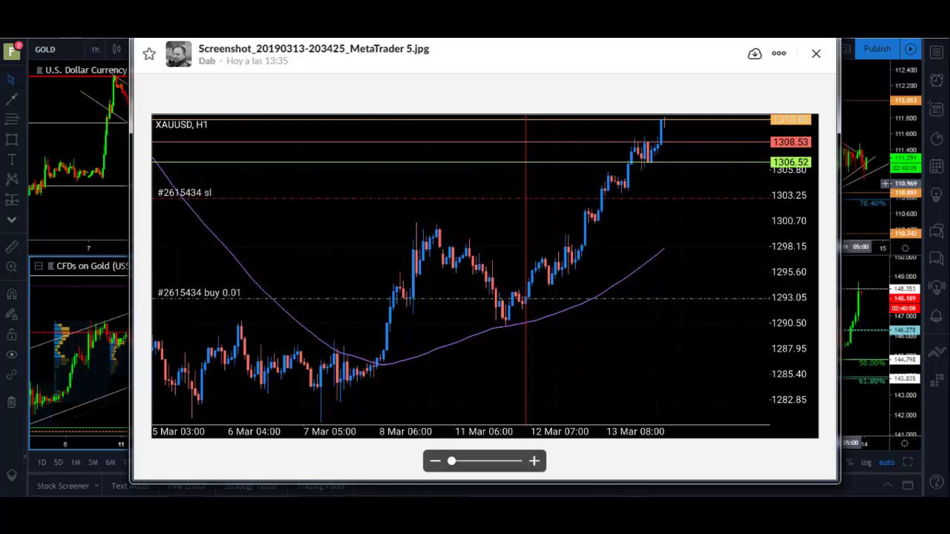
# Leave the trade screenshot and show the gold chart (GOLD, TVC) on its own with a one-hour timeframe.
pyautogui.press('Escape')
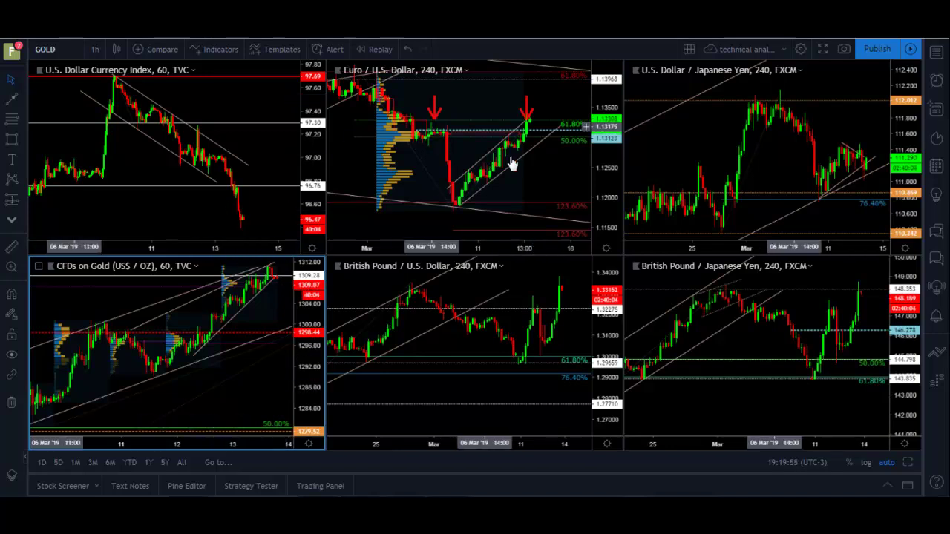
pyautogui.click(693, 130)
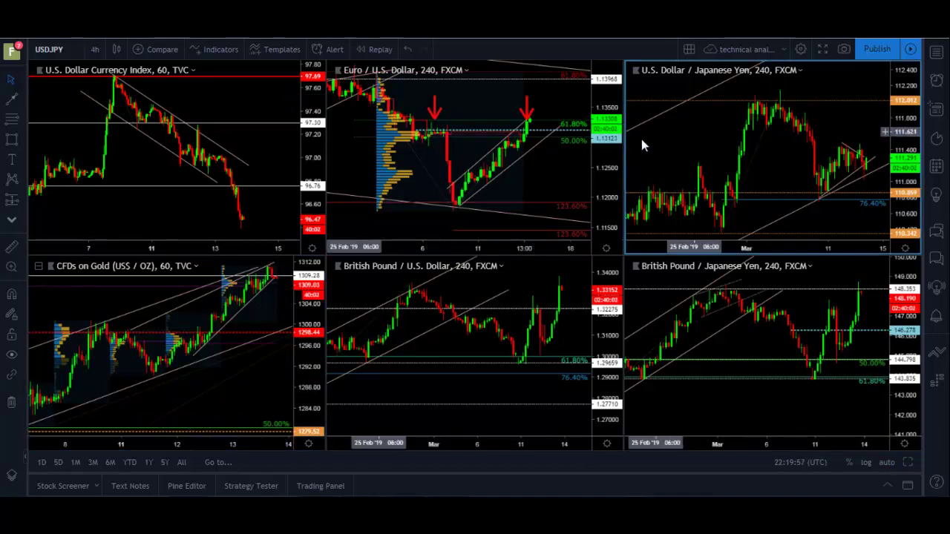
pyautogui.click(50, 50)
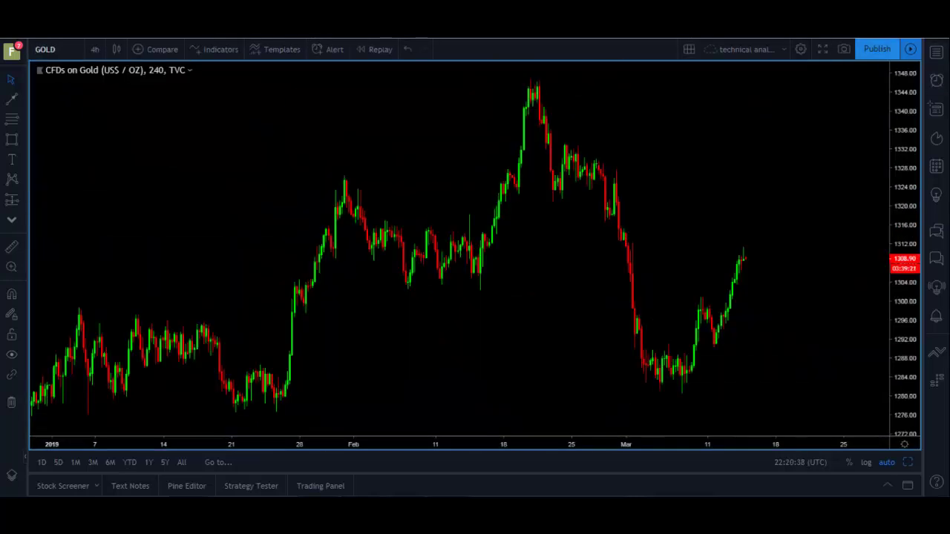
pyautogui.click(95, 49)
pyautogui.click(132, 191)
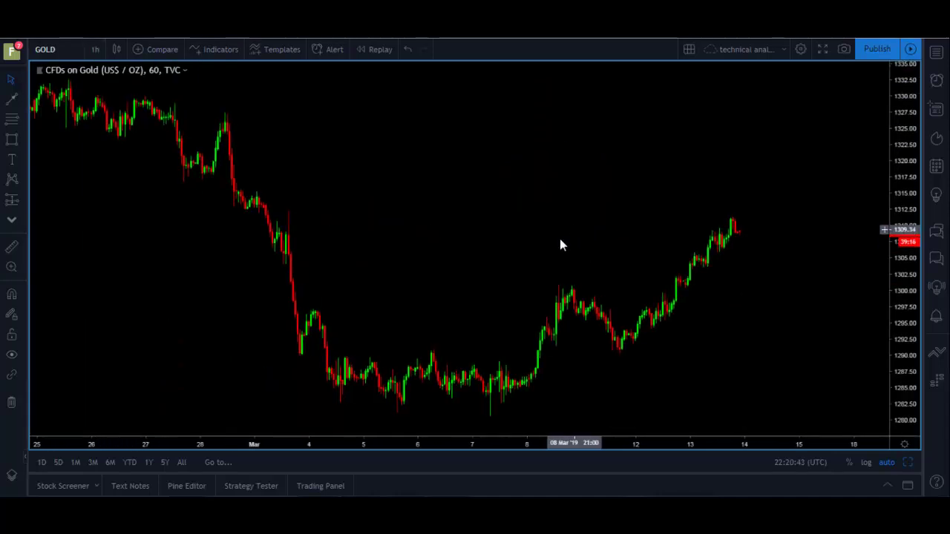
# Check the buy level in the MetaTrader screenshot, then add a horizontal line to the gold chart with its price set to 1293.00.
pyautogui.hotkey('alt', 'Tab')
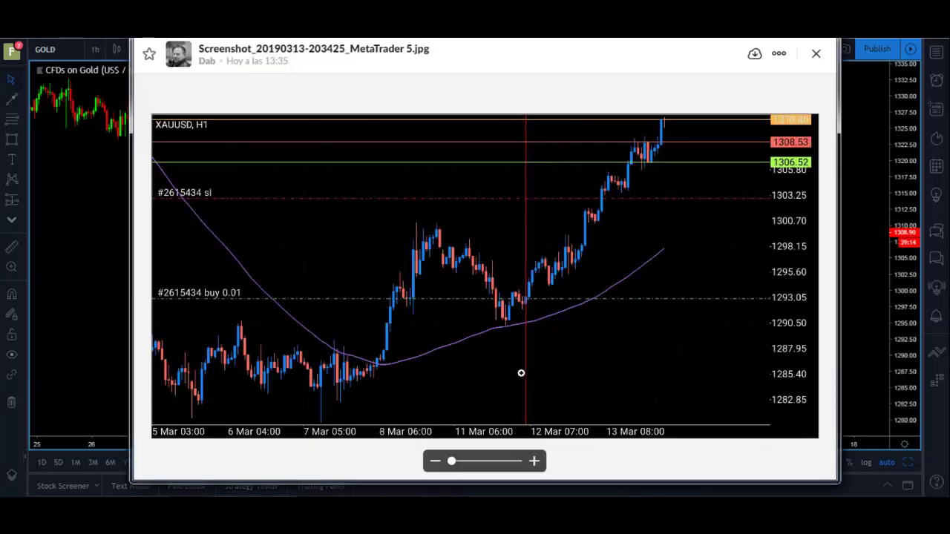
pyautogui.click(870, 293)
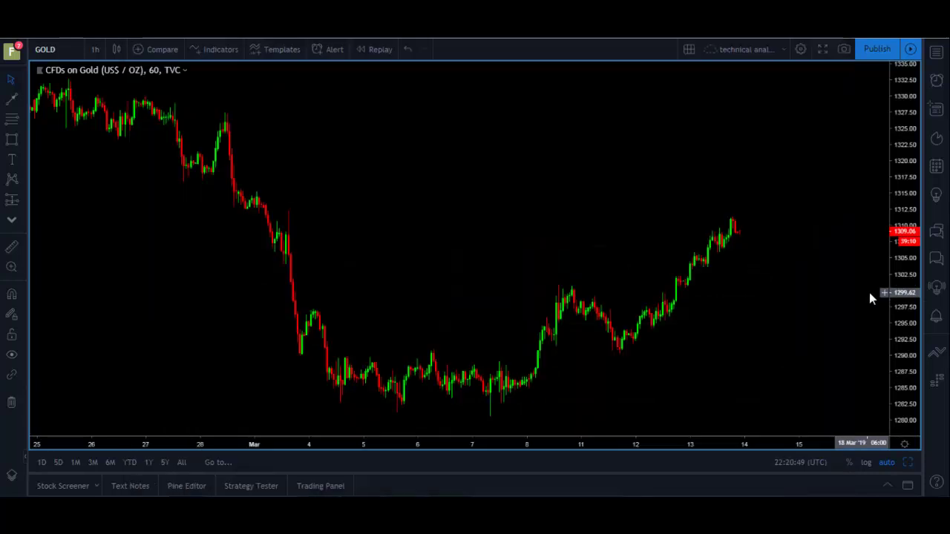
pyautogui.click(25, 104)
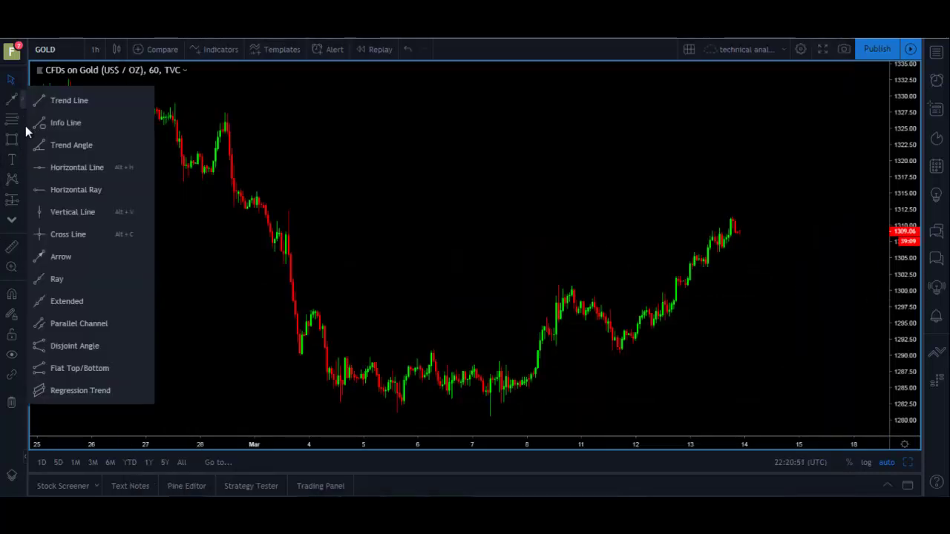
pyautogui.click(77, 167)
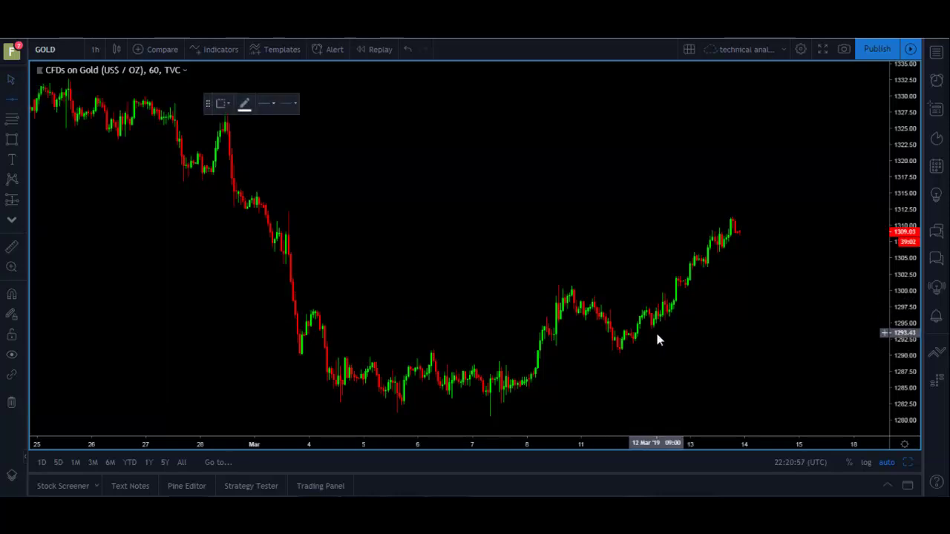
pyautogui.click(647, 334)
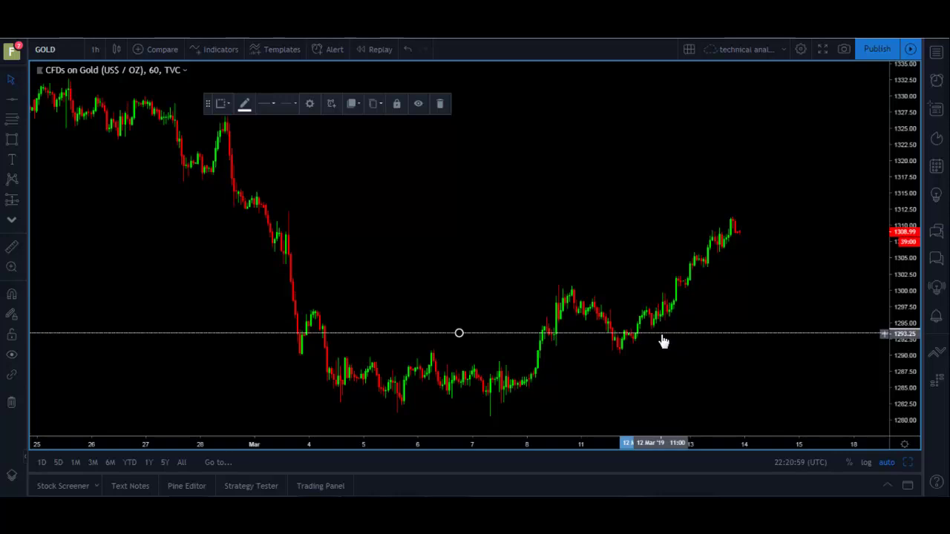
pyautogui.doubleClick(602, 332)
pyautogui.click(438, 150)
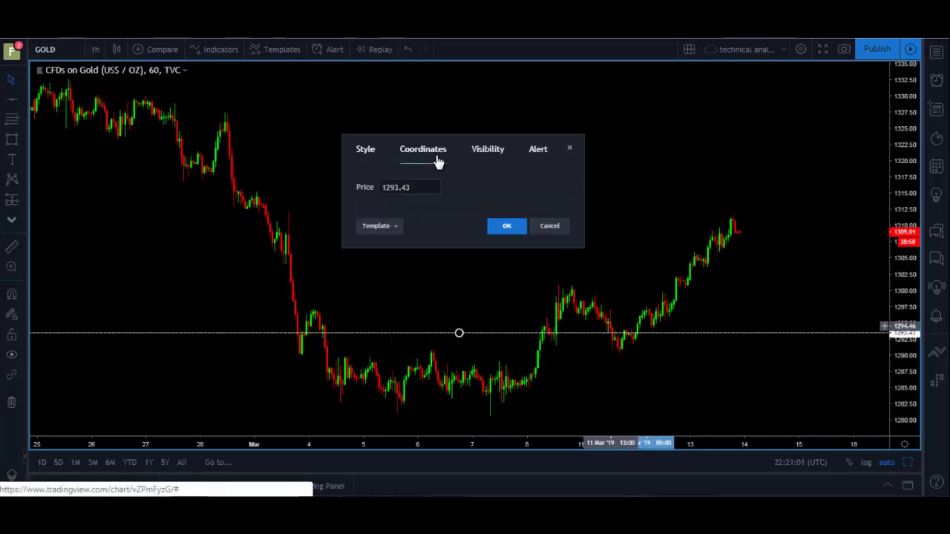
pyautogui.write('0')
pyautogui.click(505, 227)
pyautogui.click(756, 328)
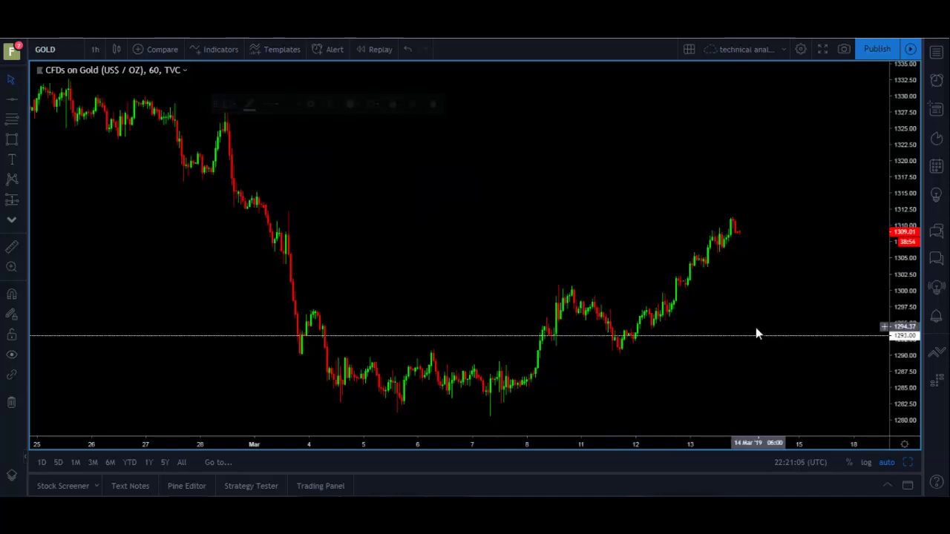
# Check the stop-loss level in the MetaTrader screenshot and place a horizontal ray at about 1303.06, starting near the 13 March candles.
pyautogui.moveTo(638, 387); pyautogui.dragTo(632, 389)
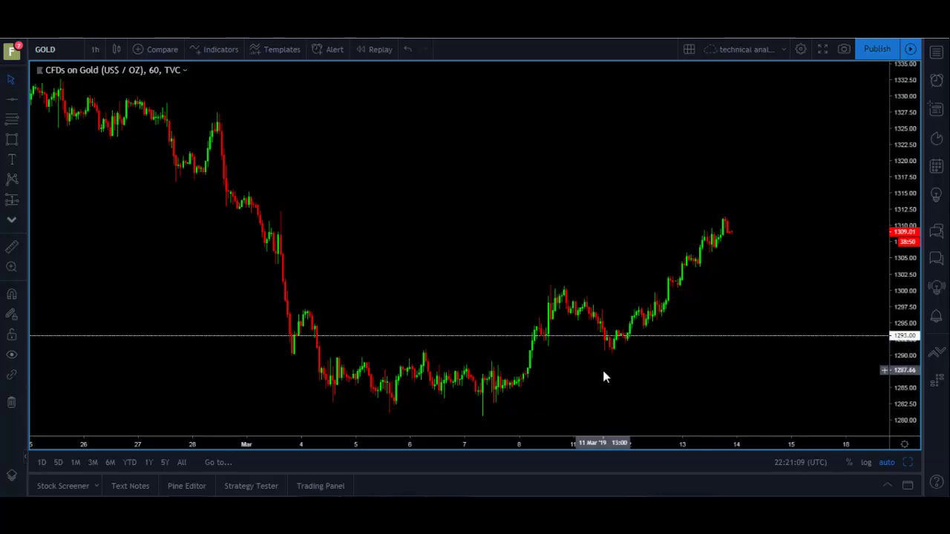
pyautogui.moveTo(601, 421)
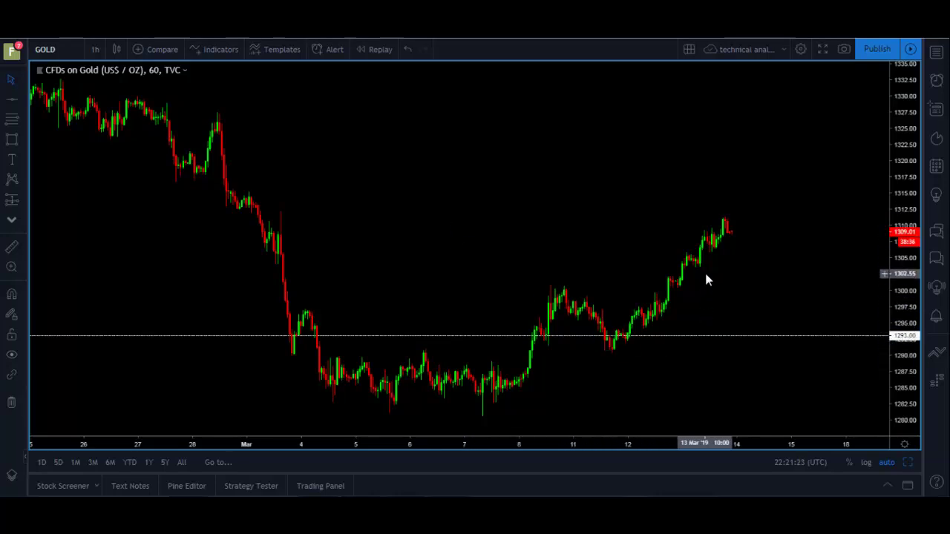
pyautogui.hscroll(1, 725, 270)
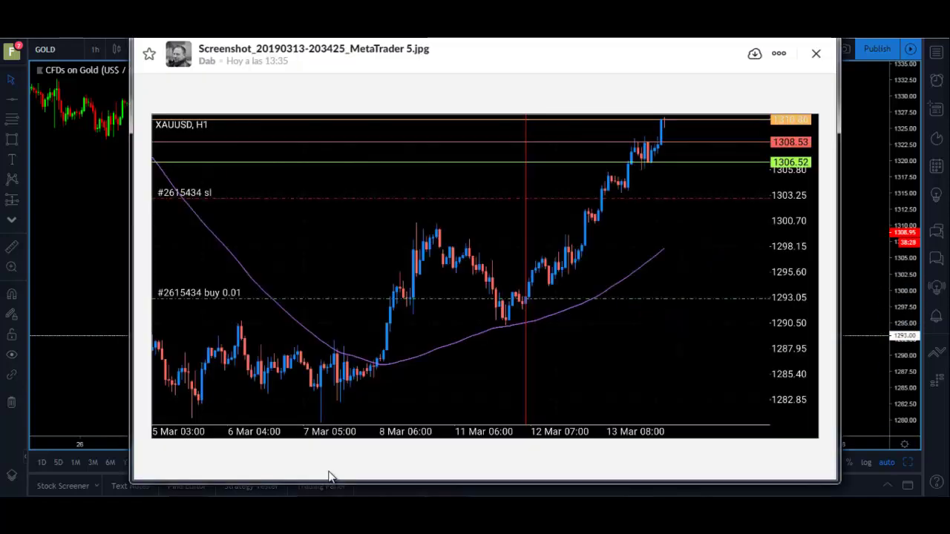
pyautogui.click(872, 215)
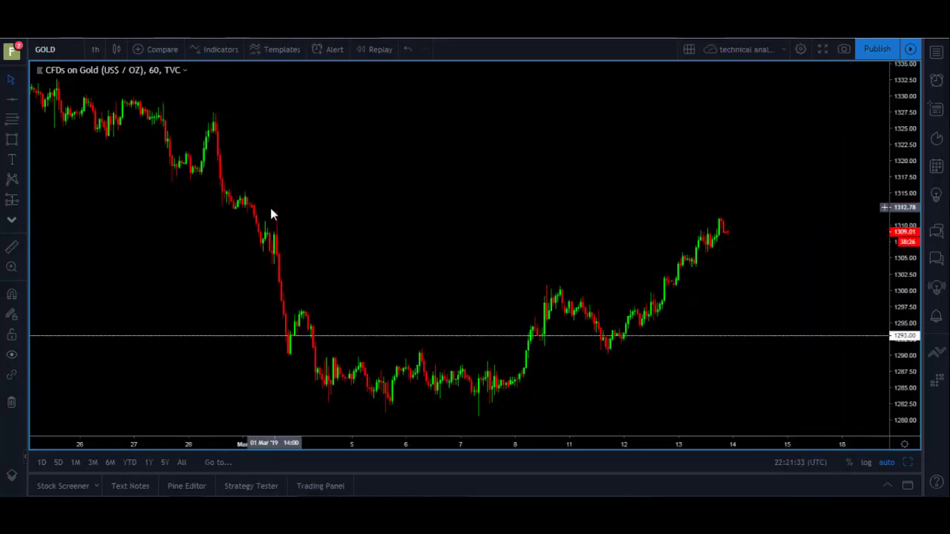
pyautogui.click(22, 99)
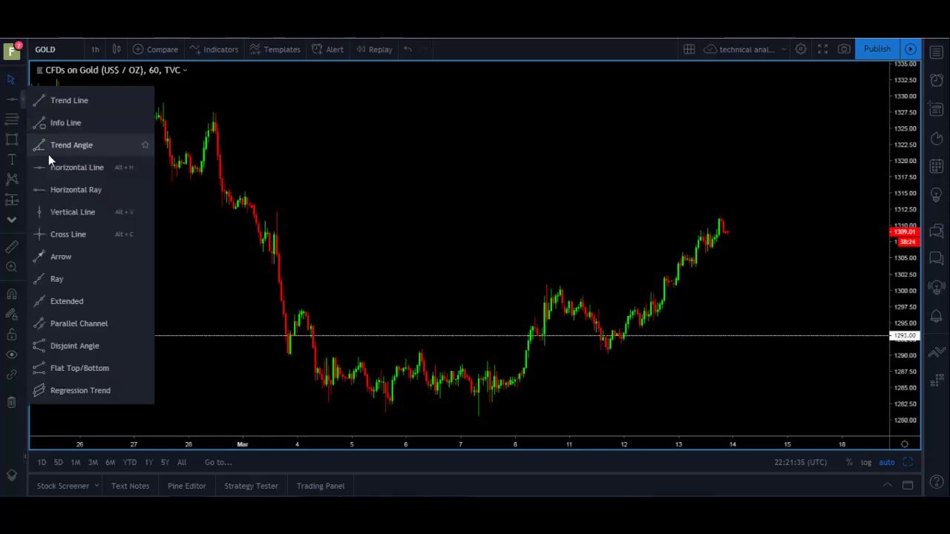
pyautogui.click(59, 190)
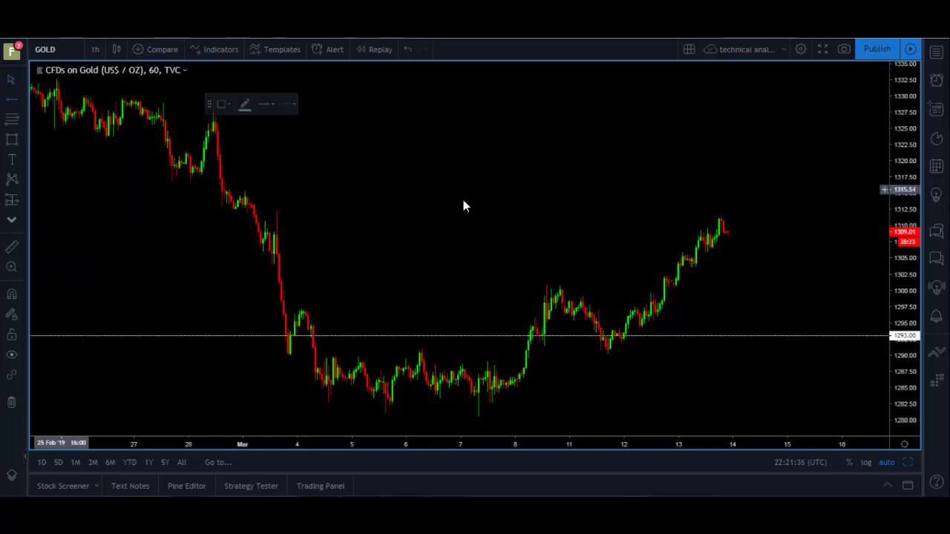
pyautogui.click(692, 270)
pyautogui.moveTo(707, 275); pyautogui.dragTo(684, 270)
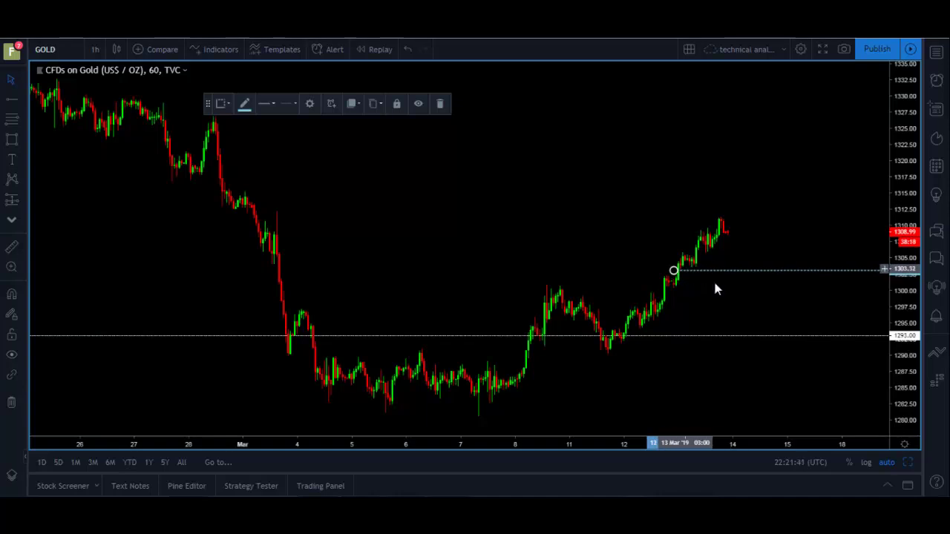
pyautogui.click(742, 297)
# Draw a trend line under the rally's lows from about 1287.43 to 1311.08, and duplicate it along the highs to form a rising channel.
pyautogui.scroll(2, 730, 298)
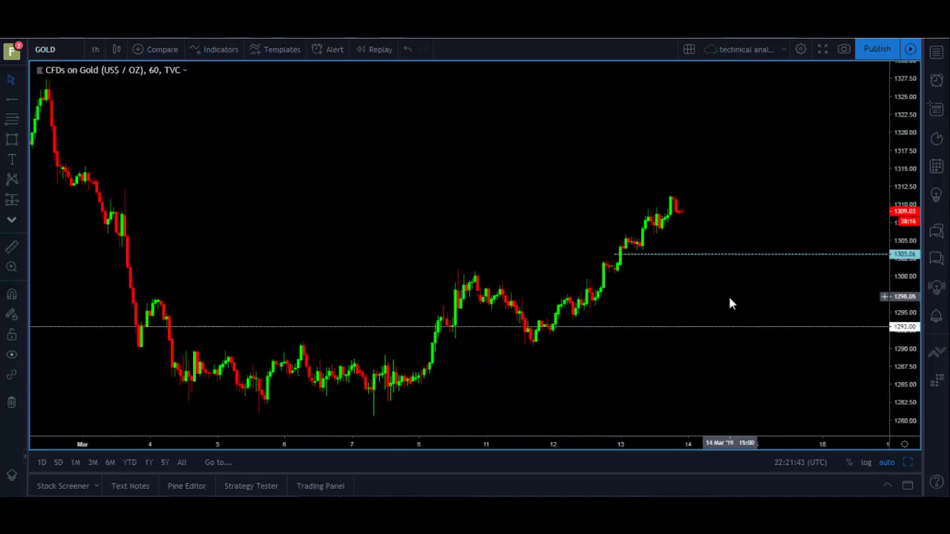
pyautogui.scroll(1, 729, 297)
pyautogui.scroll(1, 729, 297)
pyautogui.scroll(-1, 729, 297)
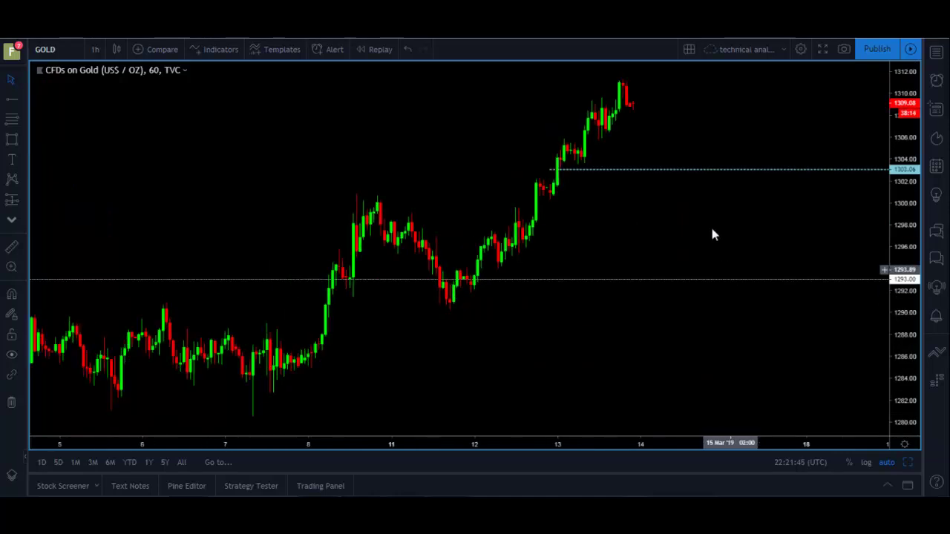
pyautogui.moveTo(713, 235); pyautogui.dragTo(683, 235)
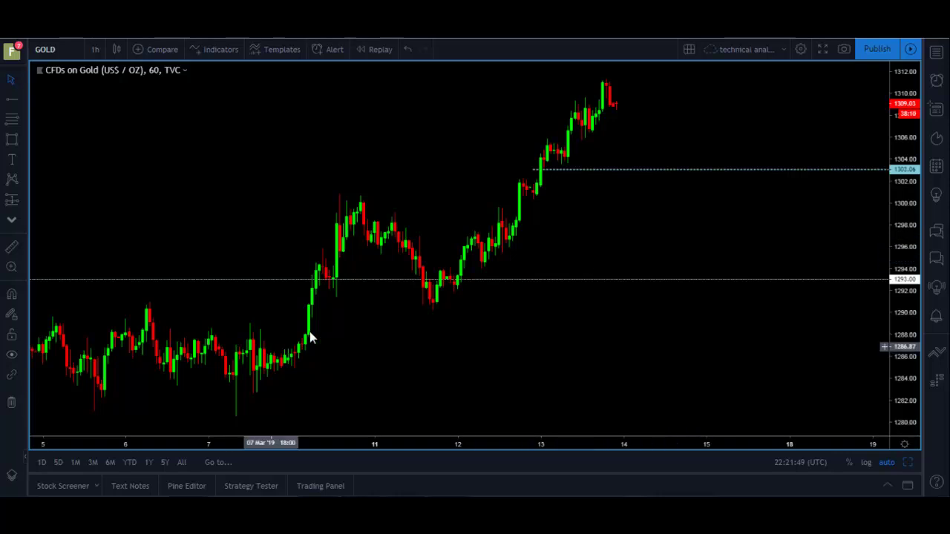
pyautogui.click(22, 100)
pyautogui.click(44, 100)
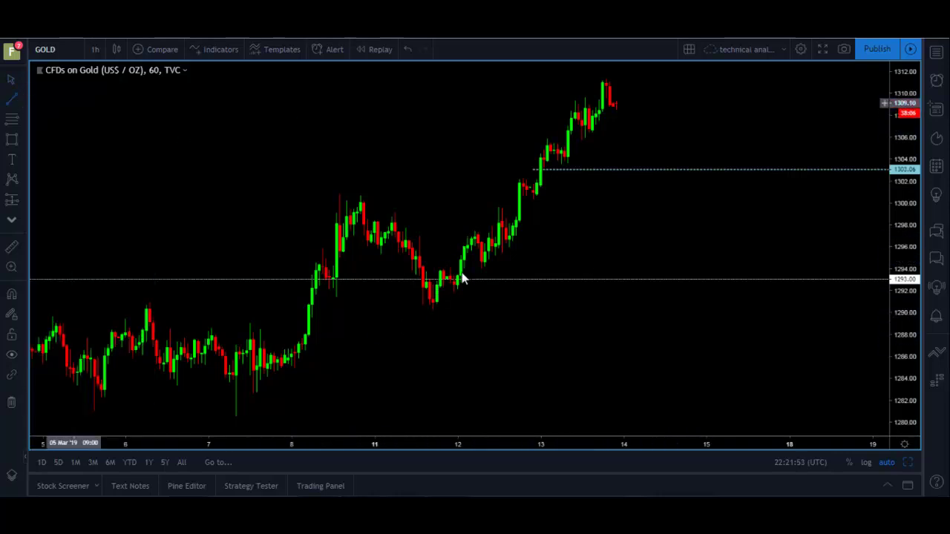
pyautogui.click(510, 245)
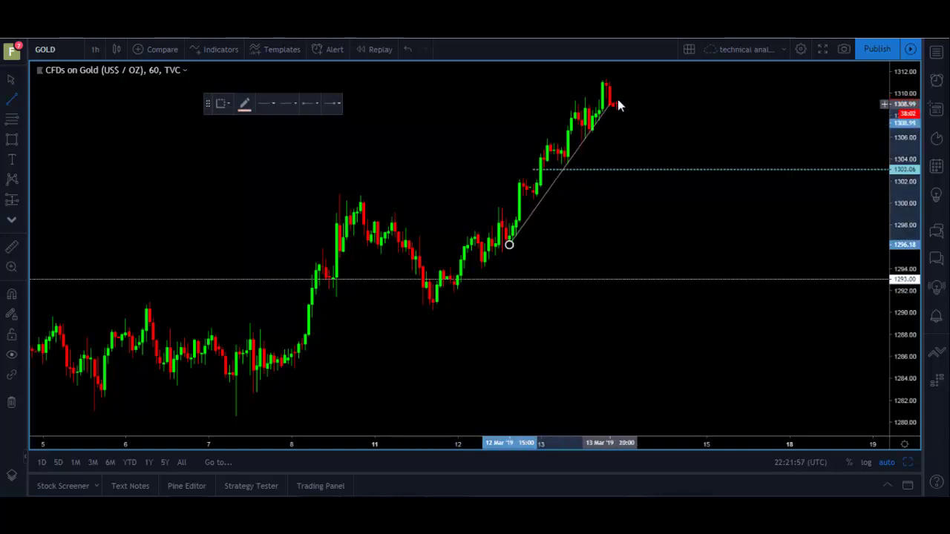
pyautogui.click(637, 83)
pyautogui.moveTo(512, 254); pyautogui.dragTo(440, 340)
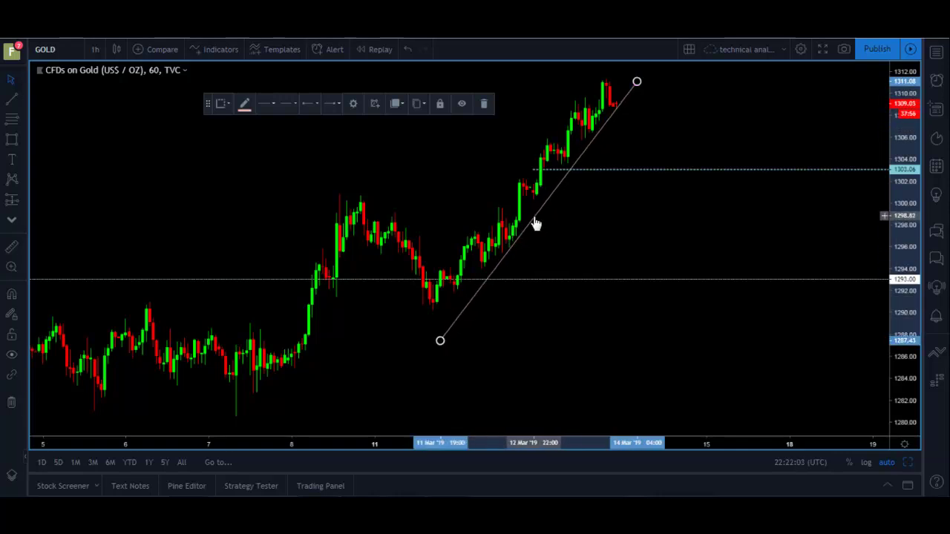
pyautogui.moveTo(535, 228); pyautogui.dragTo(510, 166)
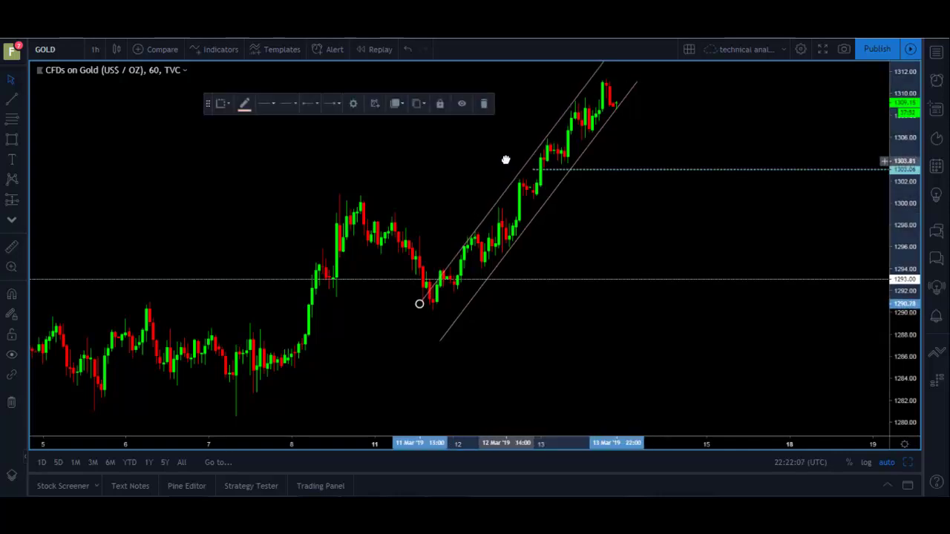
pyautogui.click(628, 228)
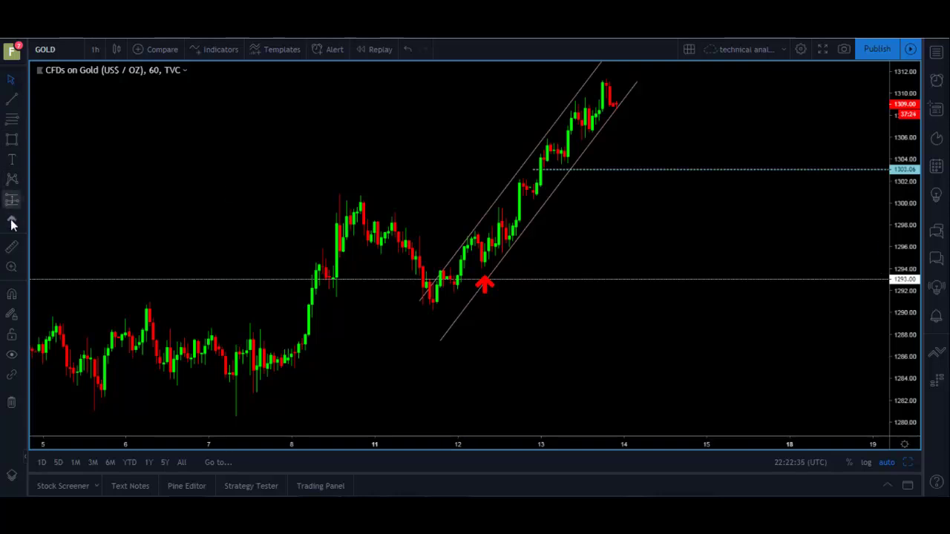
# Place three more red up arrows along the channel's lower line, marking the successive support touches above the first arrow.
pyautogui.click(532, 211)
pyautogui.moveTo(530, 207); pyautogui.dragTo(529, 217)
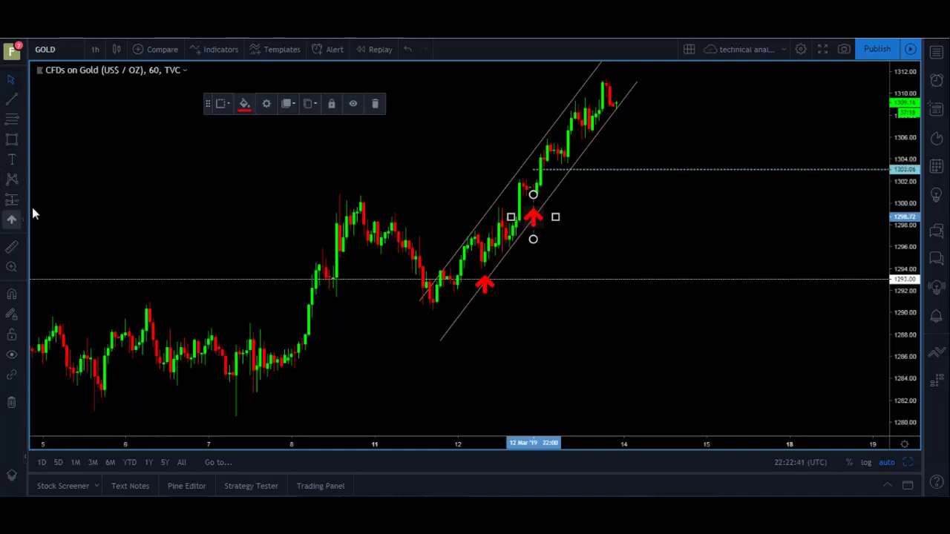
pyautogui.click(11, 220)
pyautogui.click(565, 174)
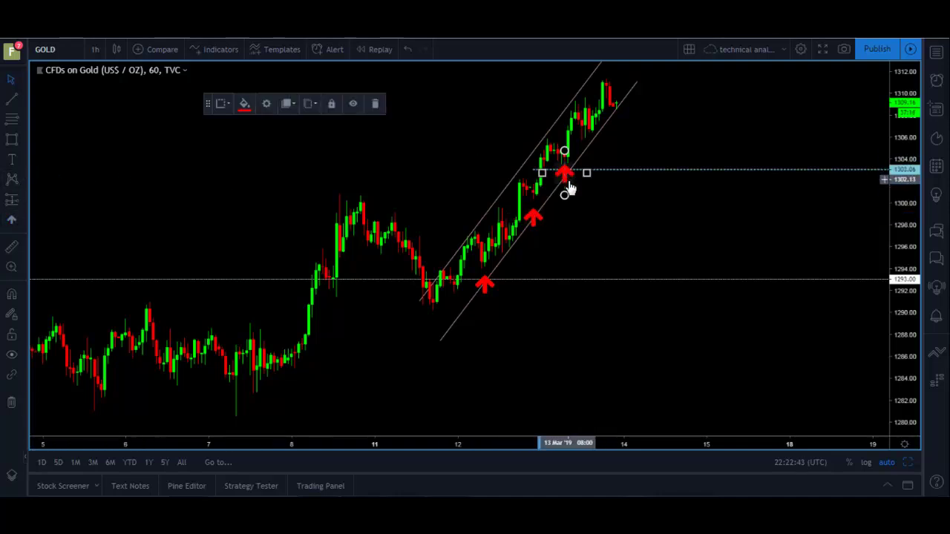
pyautogui.moveTo(568, 181); pyautogui.dragTo(572, 186)
pyautogui.click(12, 221)
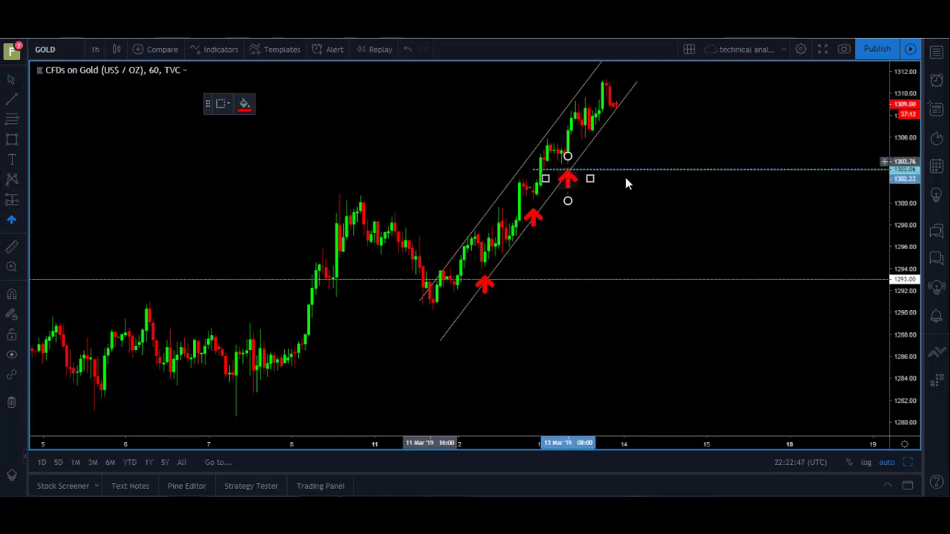
pyautogui.click(586, 147)
pyautogui.moveTo(587, 150); pyautogui.dragTo(594, 151)
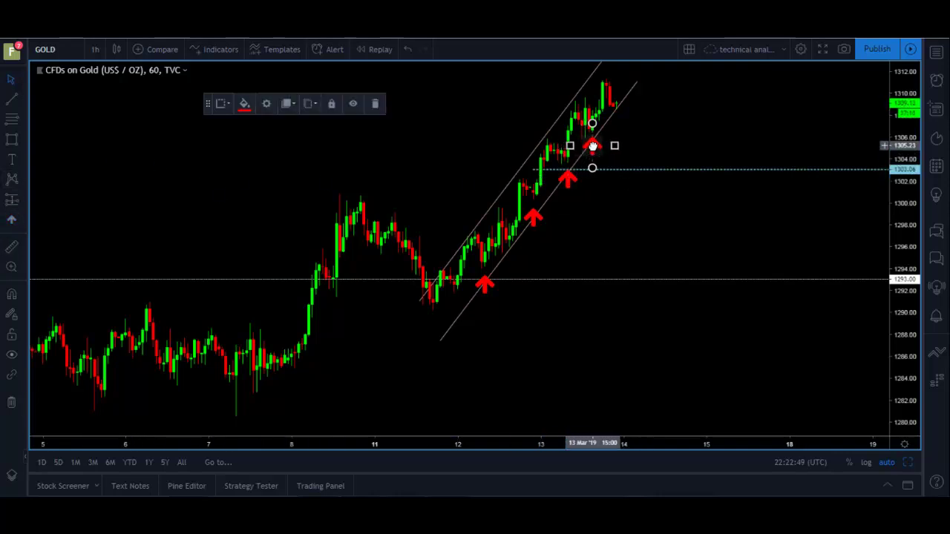
pyautogui.click(623, 194)
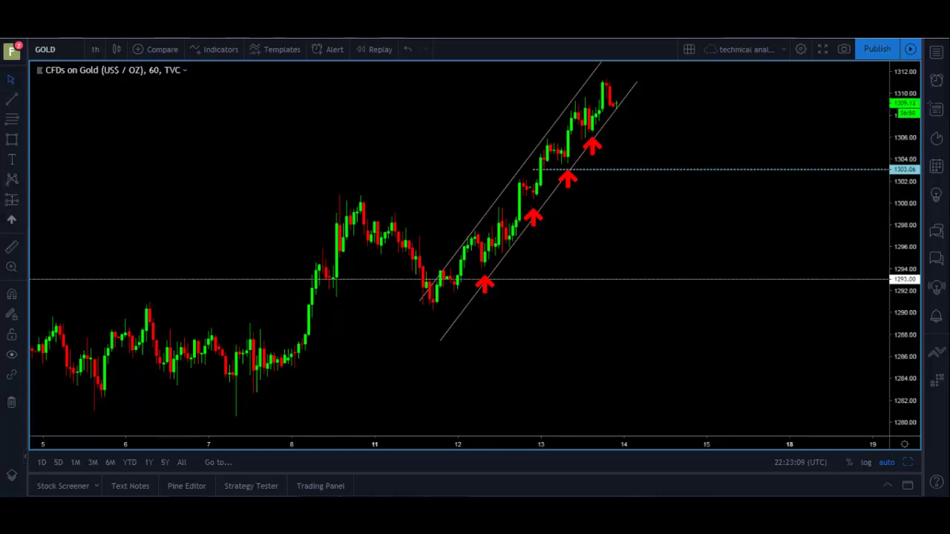
pyautogui.click(622, 131)
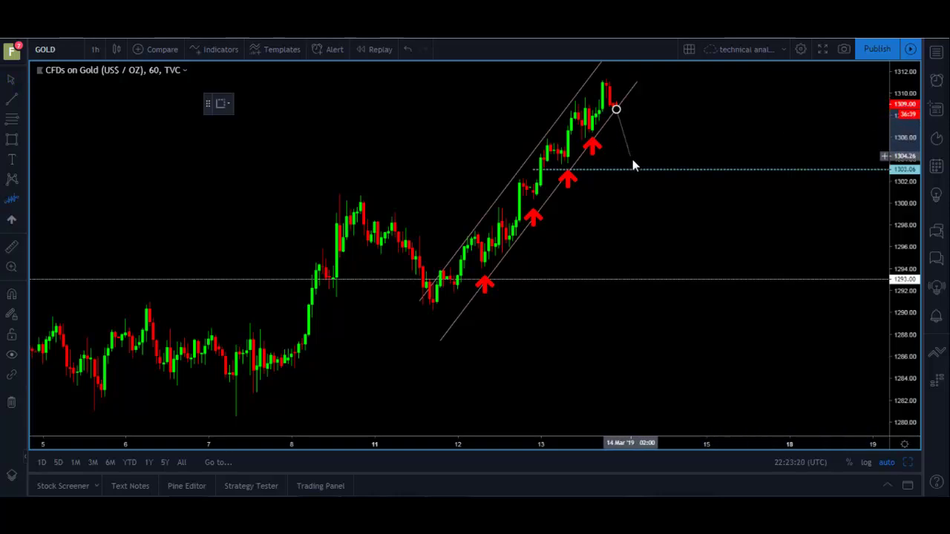
pyautogui.click(637, 168)
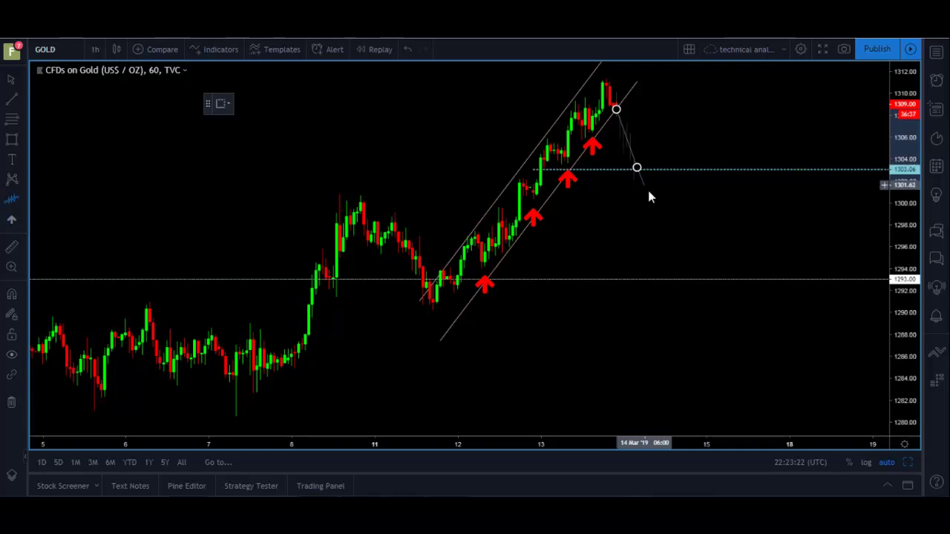
pyautogui.press('Escape')
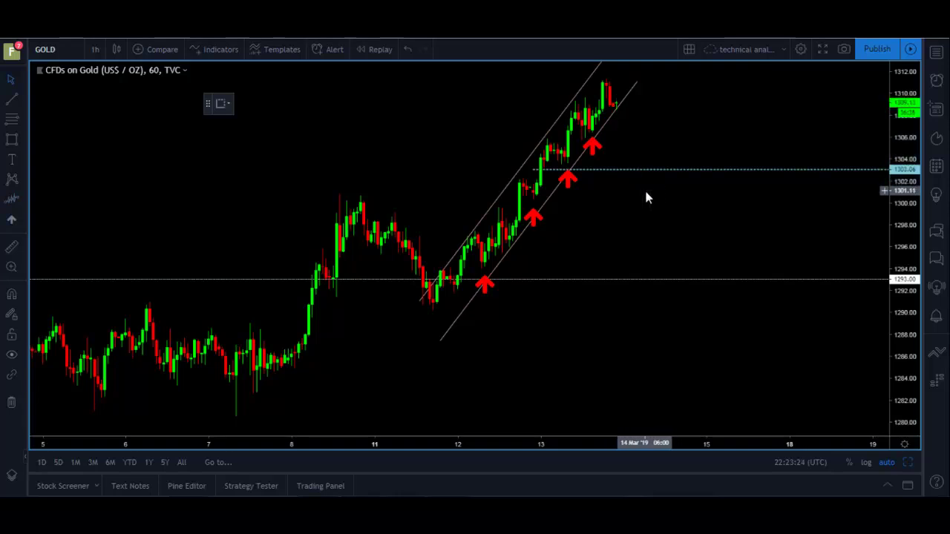
pyautogui.click(12, 201)
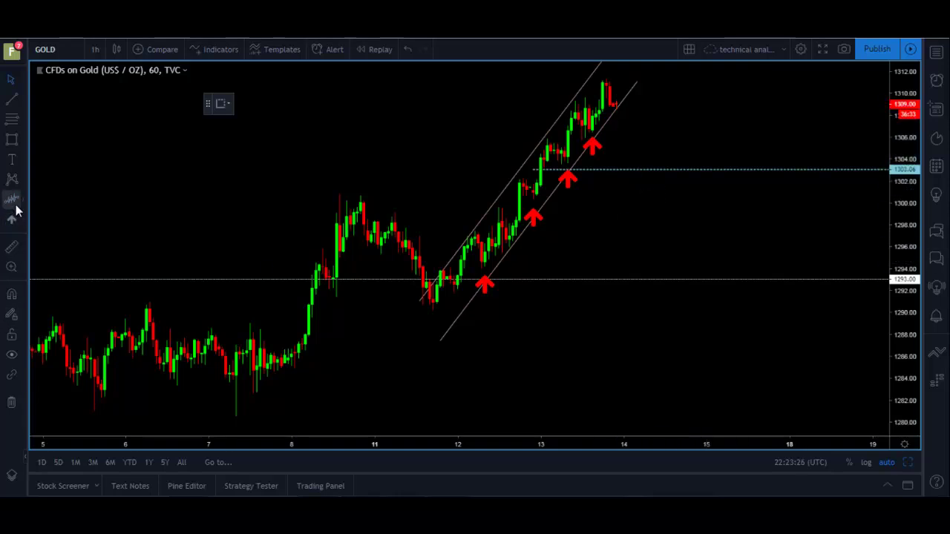
pyautogui.click(623, 137)
pyautogui.doubleClick(633, 170)
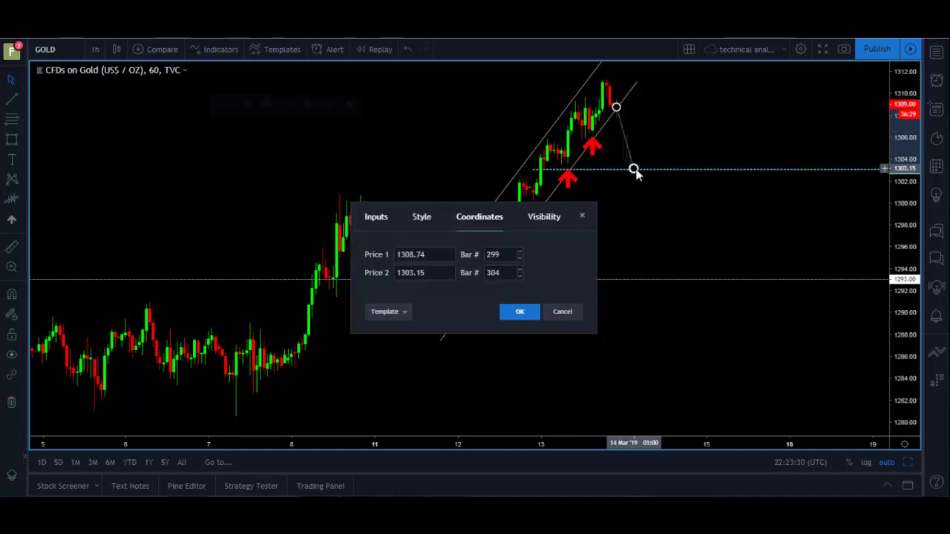
pyautogui.press('Escape')
pyautogui.scroll(2, 671, 178)
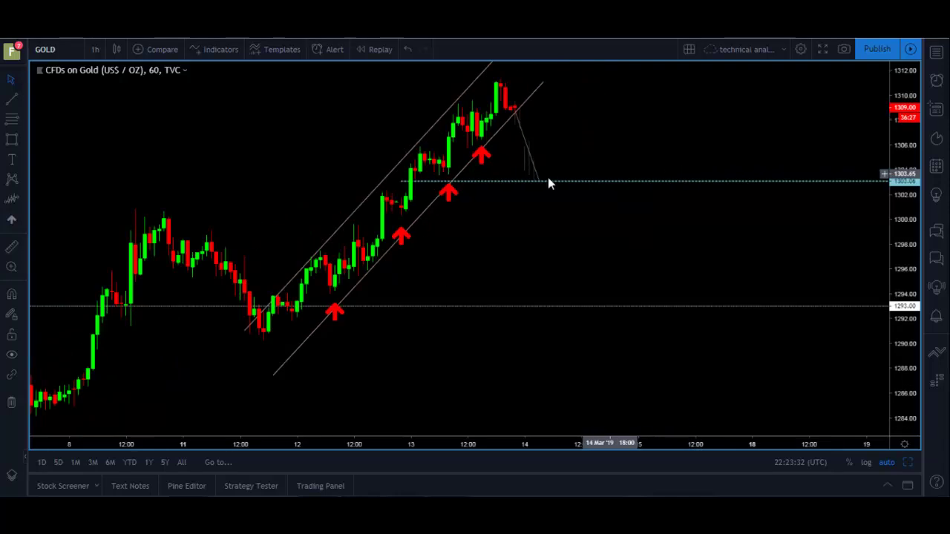
pyautogui.doubleClick(532, 162)
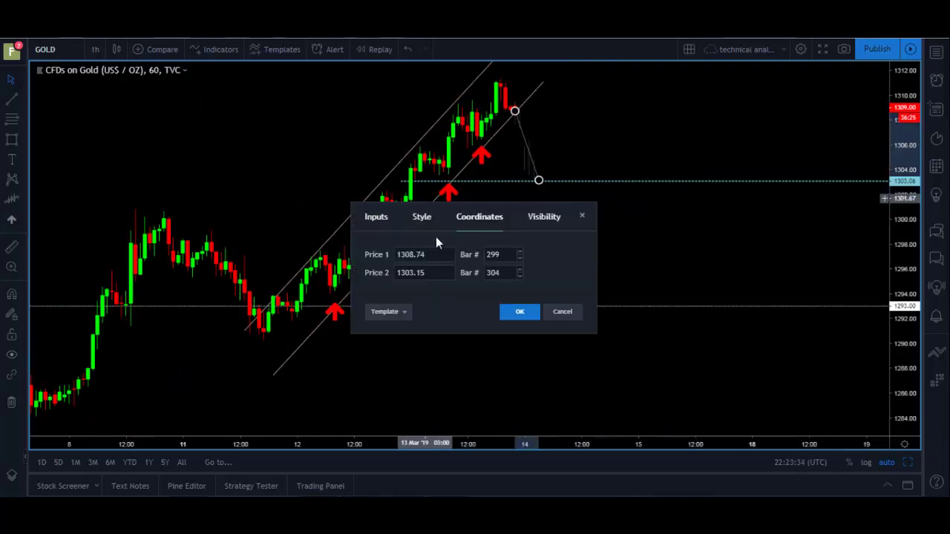
pyautogui.click(377, 217)
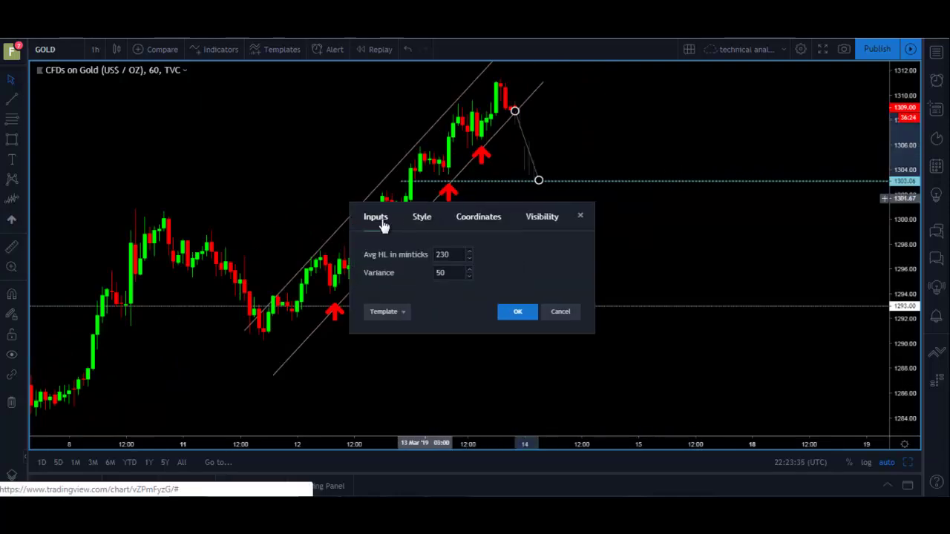
pyautogui.click(421, 217)
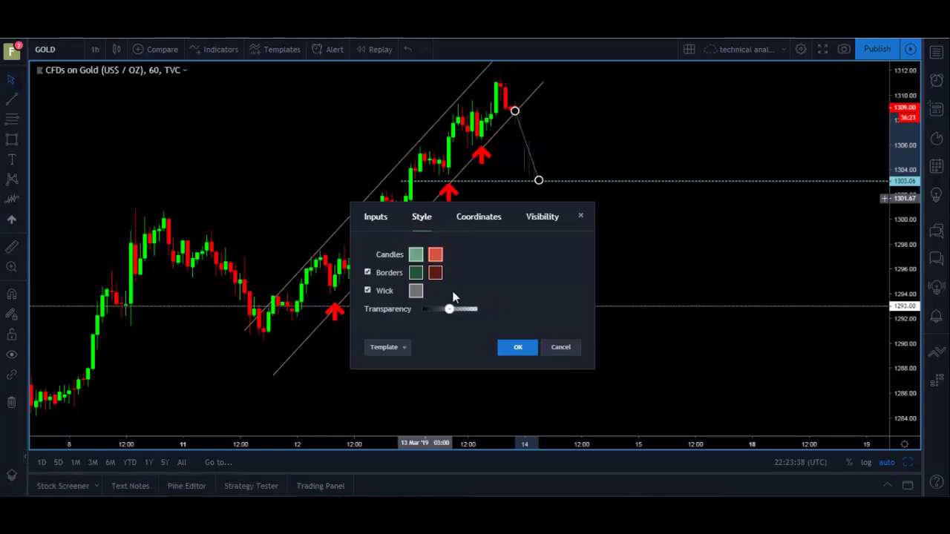
pyautogui.click(518, 349)
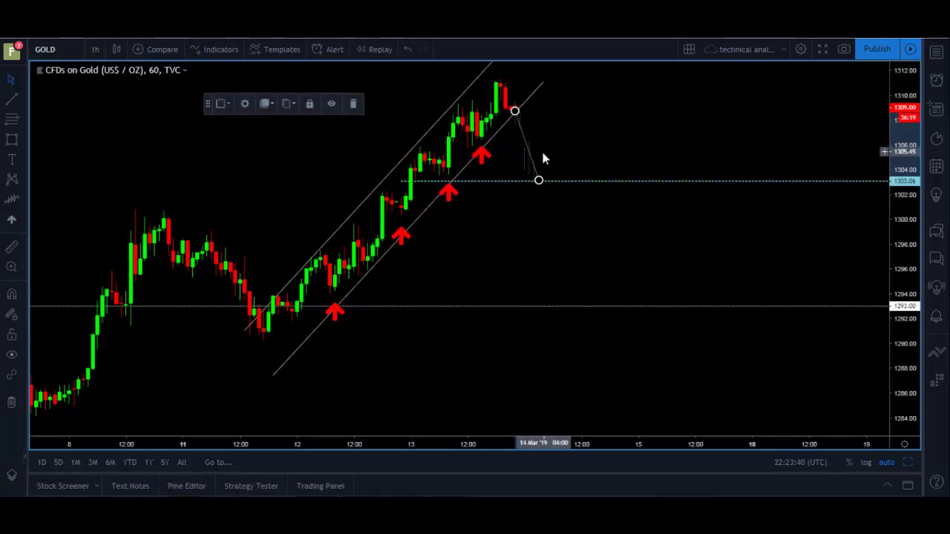
pyautogui.press('Delete')
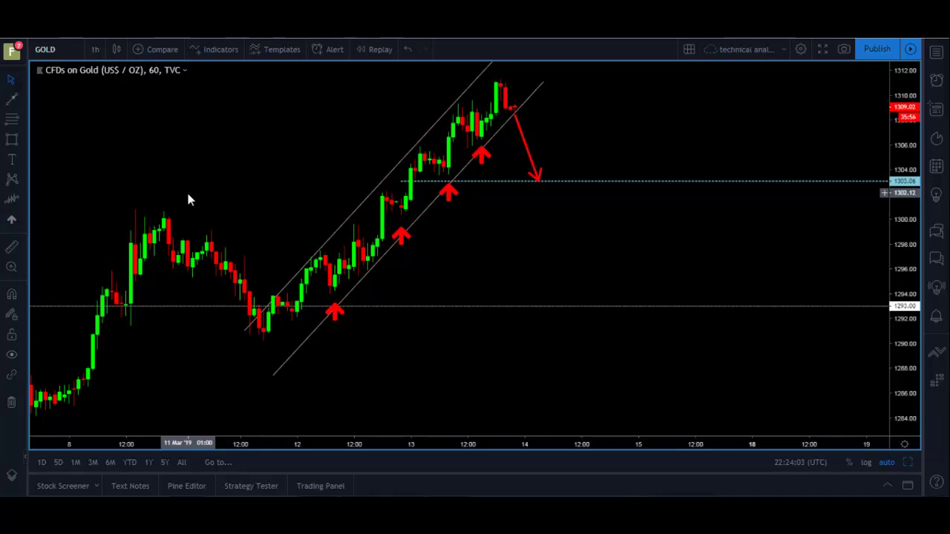
# Raise the dotted stop-level ray to about 1305.62, shifting its start to the later 13 March candles.
pyautogui.moveTo(463, 185)
pyautogui.mouseDown()
pyautogui.moveTo(494, 144)
pyautogui.moveTo(513, 150)
pyautogui.mouseUp()
pyautogui.click(624, 115)
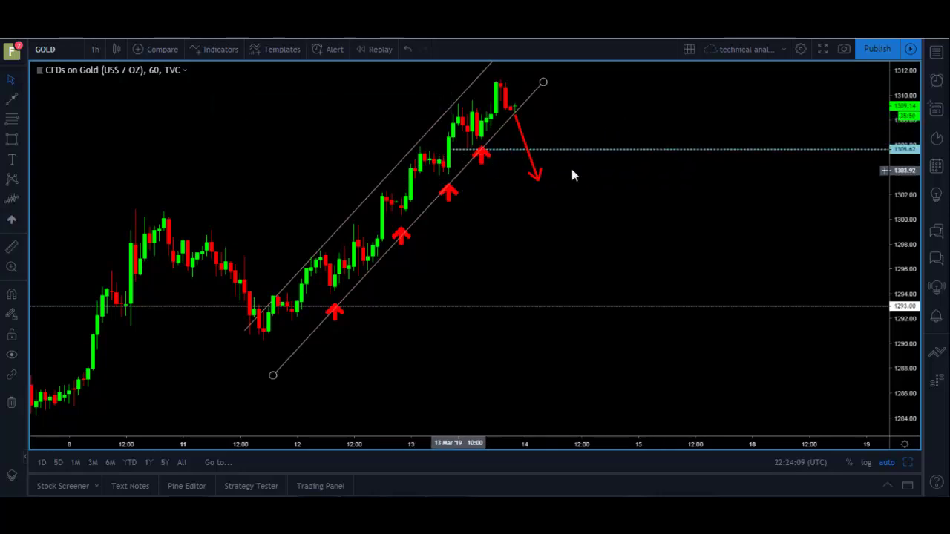
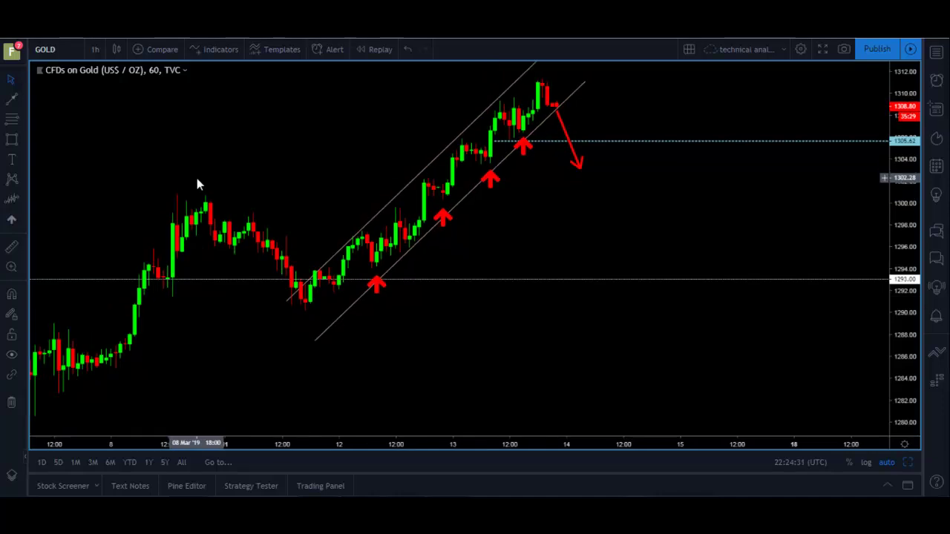
# Draw a Fib Retracement from the 11 March low at about 1290.33 to the 13 March high at about 1311.39.
pyautogui.click(21, 121)
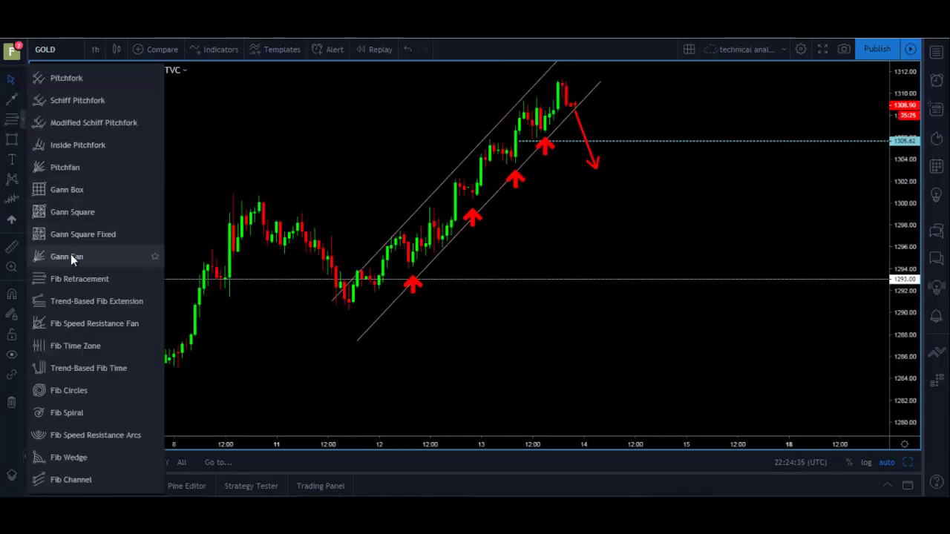
pyautogui.click(81, 278)
pyautogui.click(348, 309)
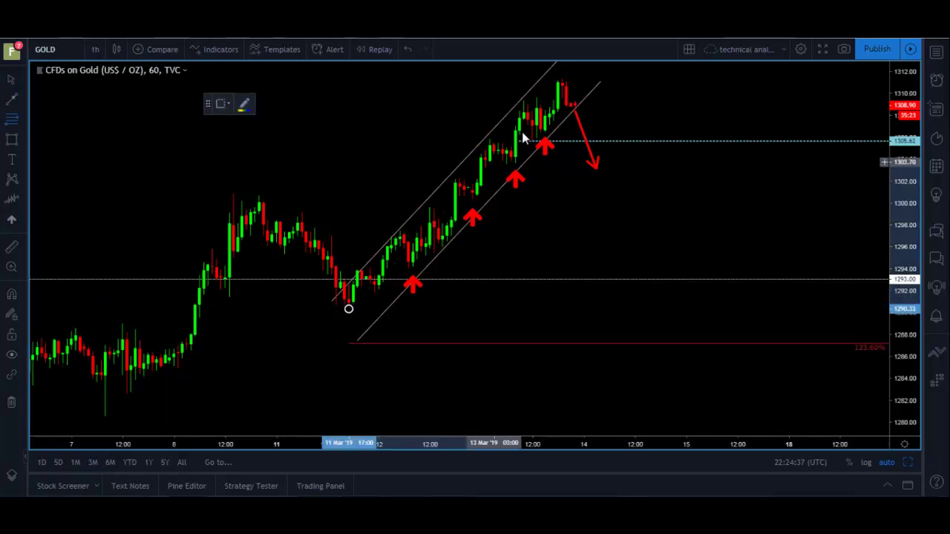
pyautogui.click(562, 78)
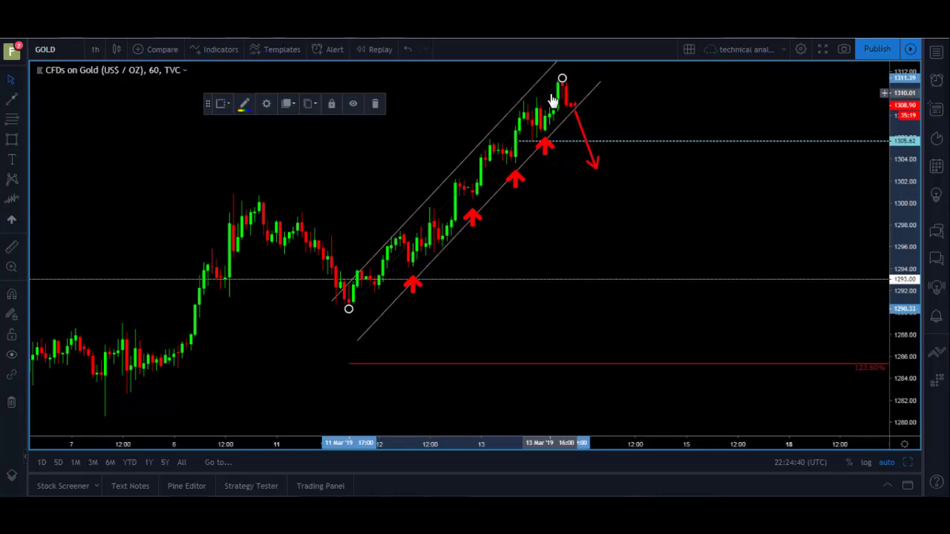
# Set the retracement to show only the 0.5 and 0.618 levels, turning off the 1.236 level.
pyautogui.doubleClick(562, 79)
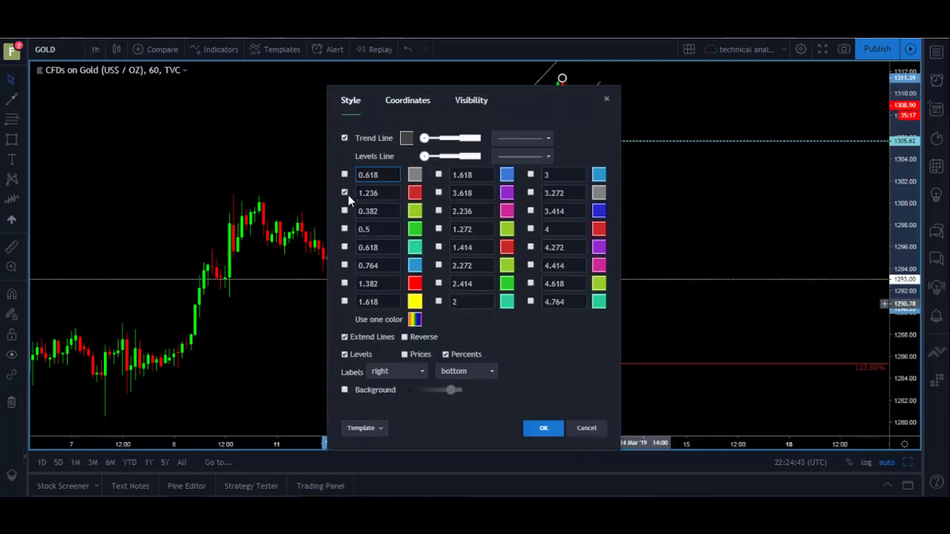
pyautogui.click(344, 247)
pyautogui.click(344, 230)
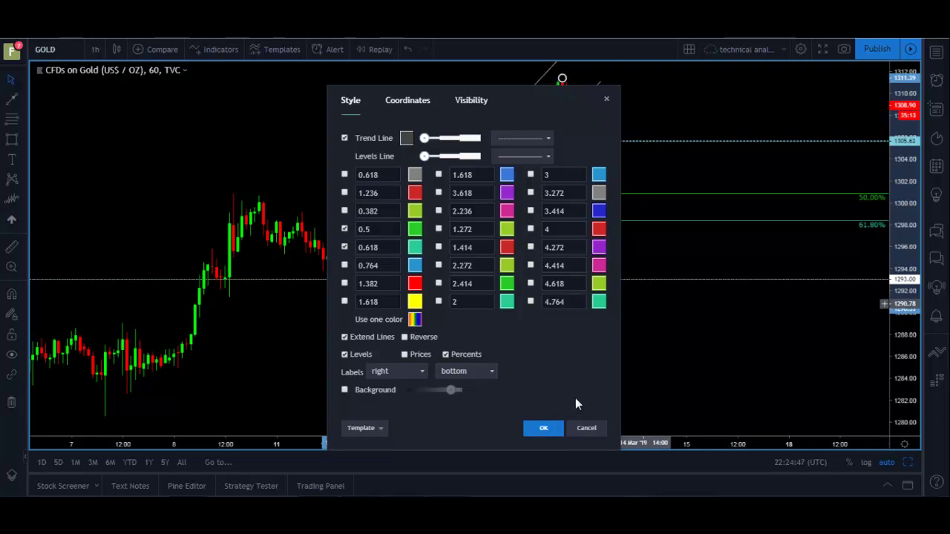
pyautogui.click(550, 429)
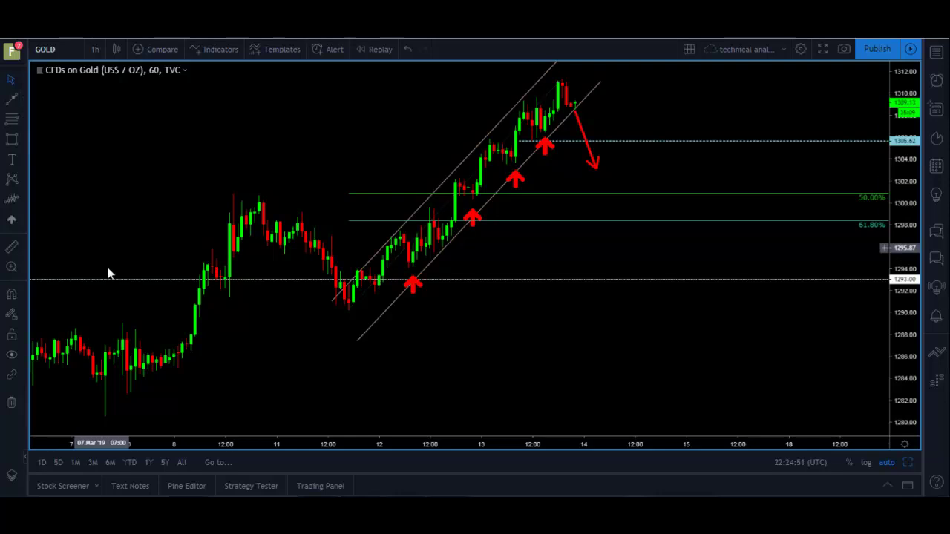
# Move the white horizontal line up to about 1300.07 and place a duplicate of it at about 1291.27.
pyautogui.click(127, 283)
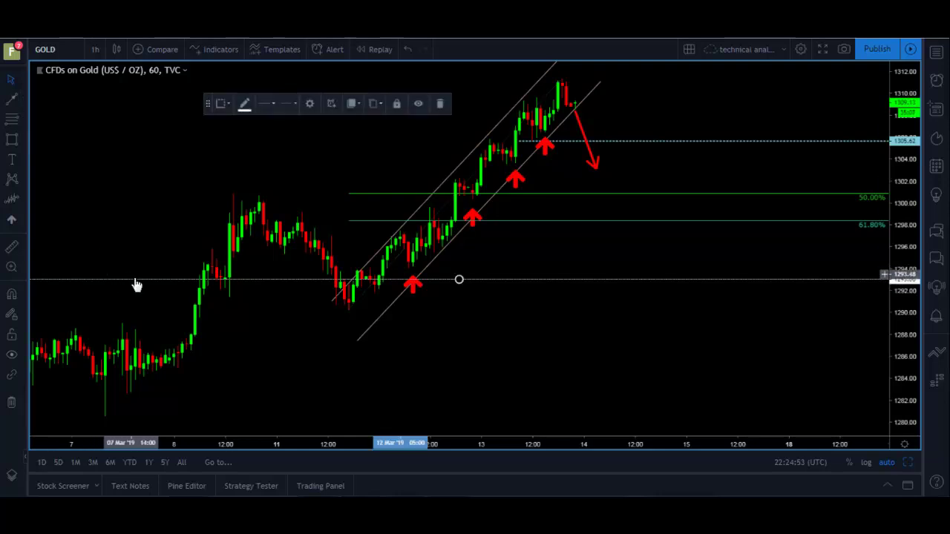
pyautogui.moveTo(137, 287); pyautogui.dragTo(164, 201)
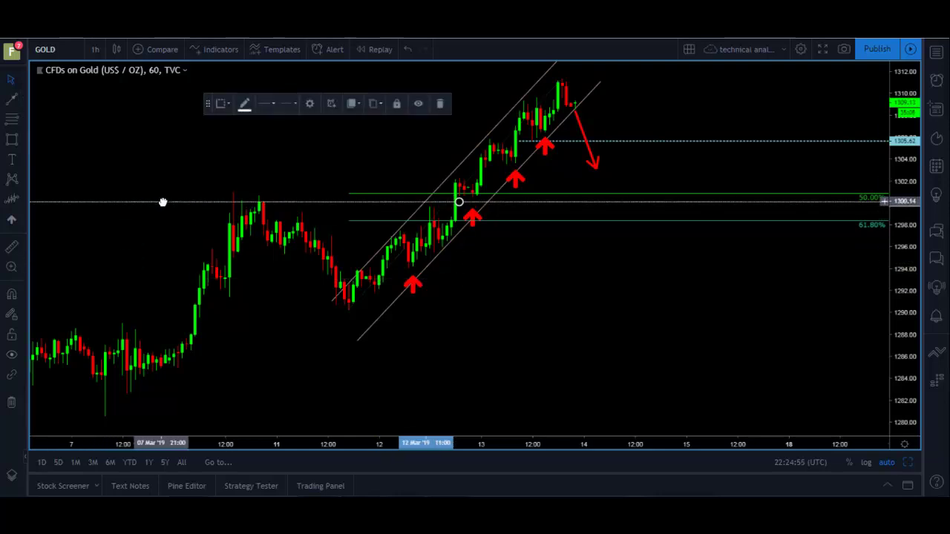
pyautogui.moveTo(409, 205); pyautogui.dragTo(405, 314)
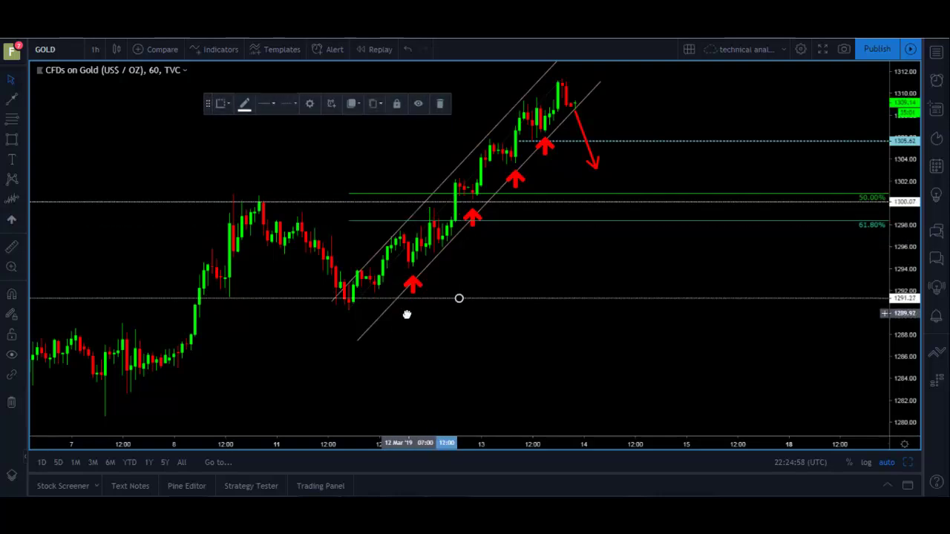
pyautogui.click(593, 267)
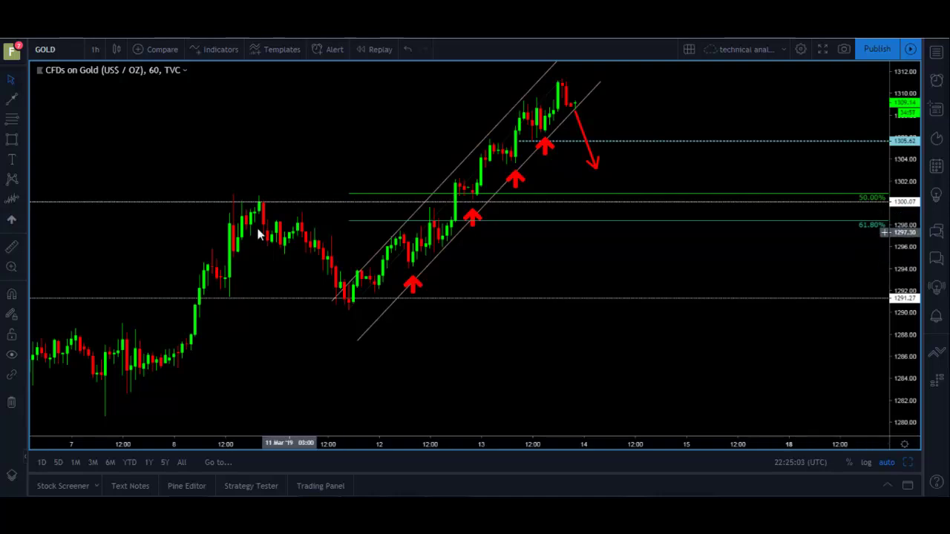
# Draw a rectangle around the 8–11 March highs, spanning about 1301.42 to 1299.33.
pyautogui.click(12, 139)
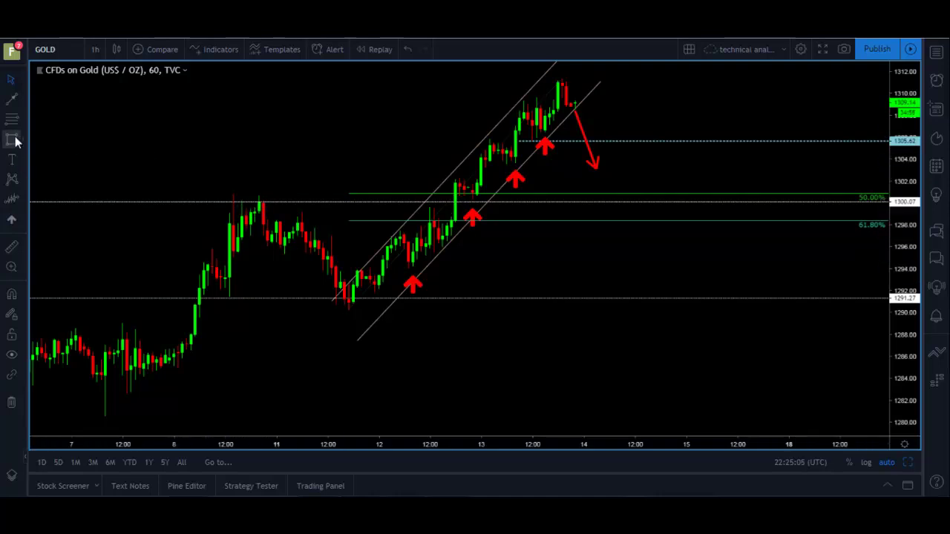
pyautogui.moveTo(225, 187)
pyautogui.mouseDown()
pyautogui.moveTo(282, 211)
pyautogui.moveTo(301, 167)
pyautogui.moveTo(284, 214)
pyautogui.mouseUp()
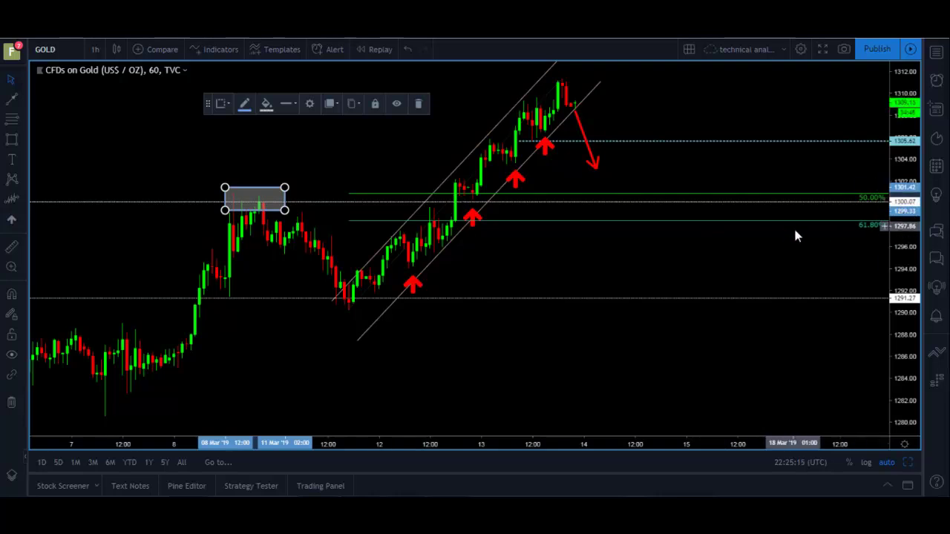
# Extend the falling red arrow to about 1299.99 and draw a rising red arrow from about 1300.45 to above 1312 on 15 March.
pyautogui.click(591, 165)
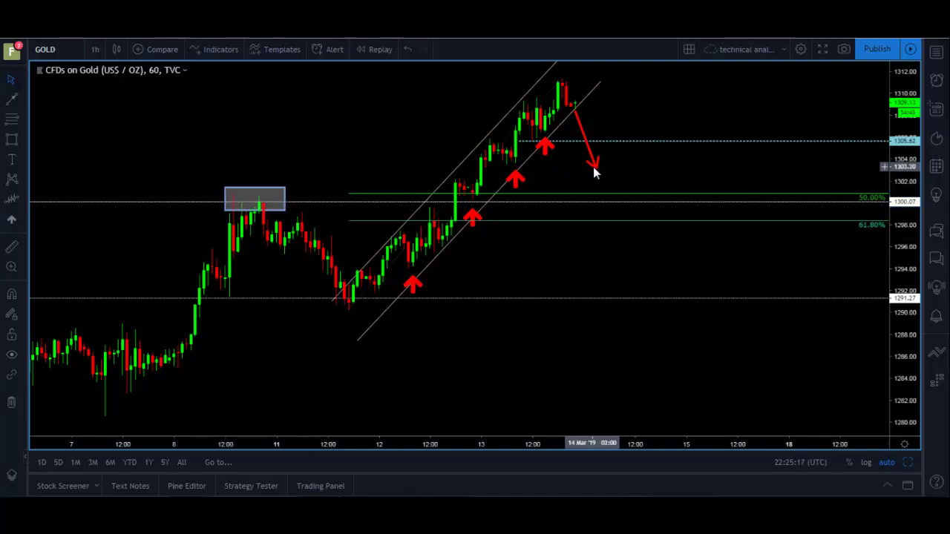
pyautogui.moveTo(594, 167); pyautogui.dragTo(606, 203)
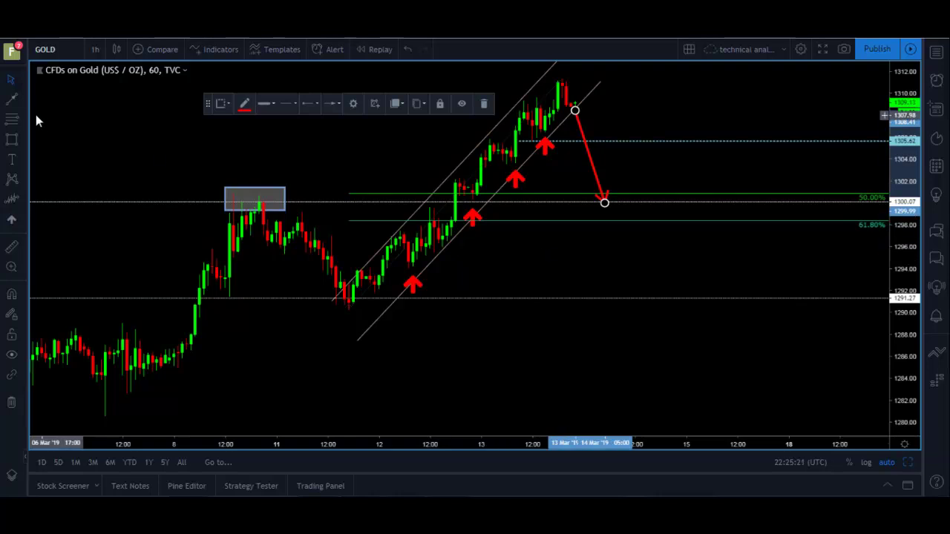
pyautogui.click(12, 104)
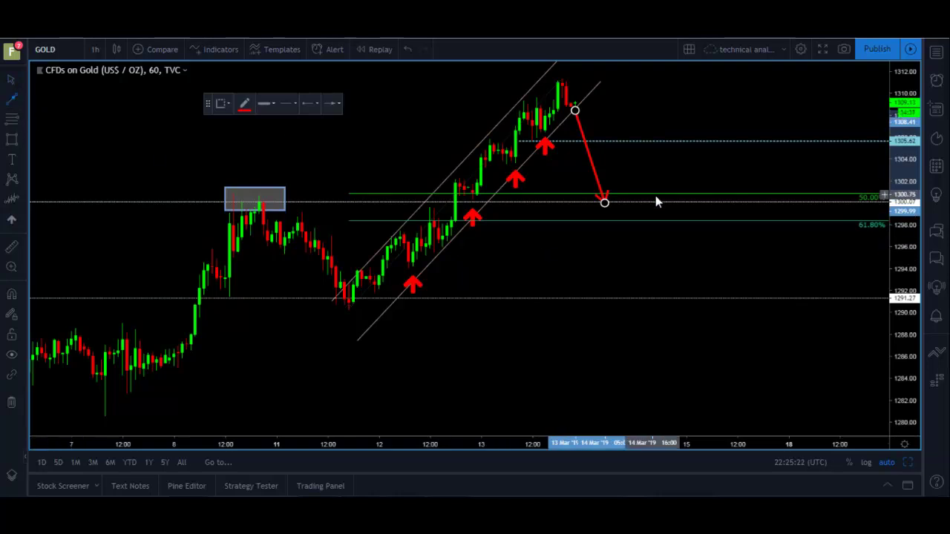
pyautogui.click(613, 198)
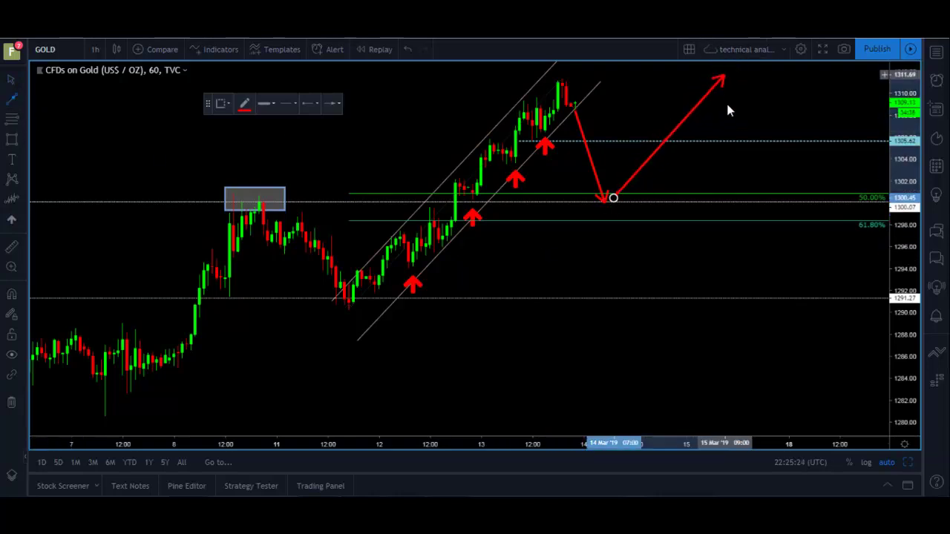
pyautogui.click(725, 64)
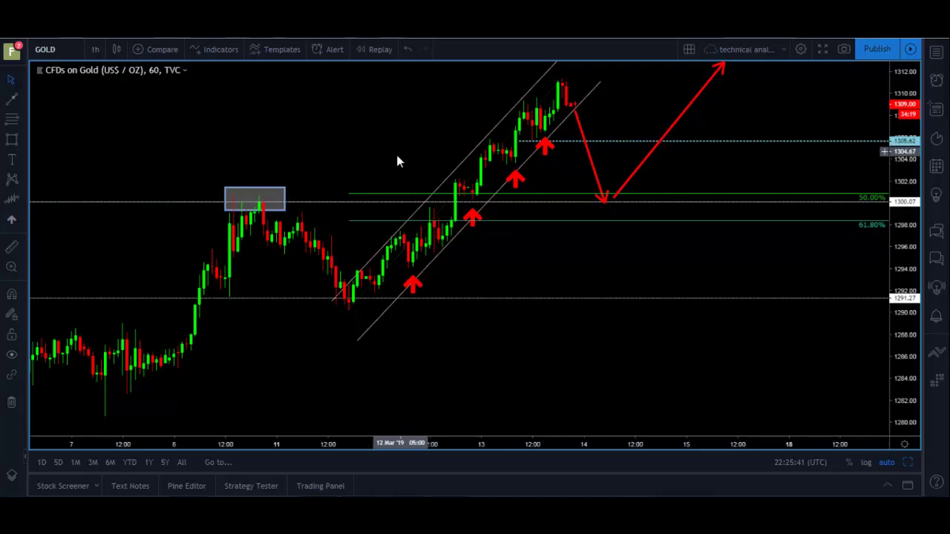
# Draw a second Fib Retracement from the 8 March high at about 1300.65 to about 1290.33 and enable its 1.618 level.
pyautogui.click(12, 124)
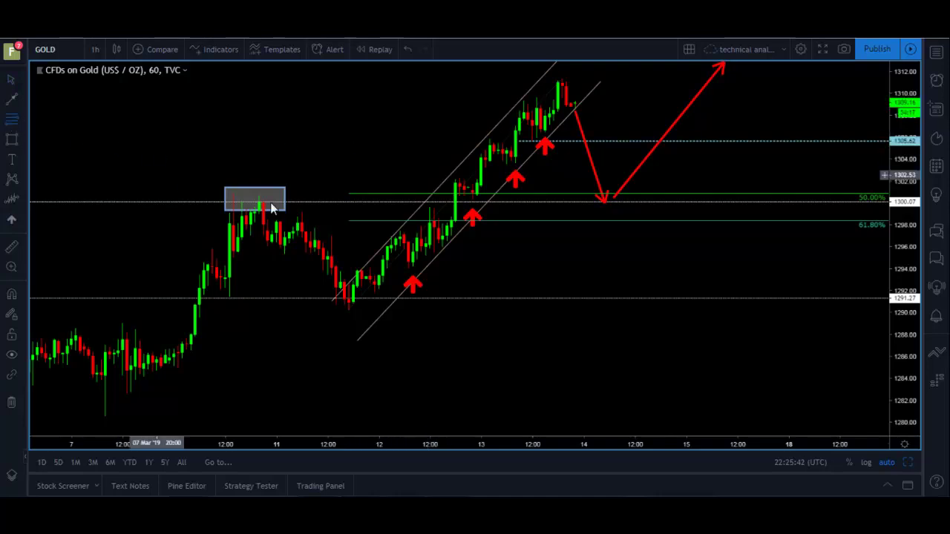
pyautogui.click(259, 198)
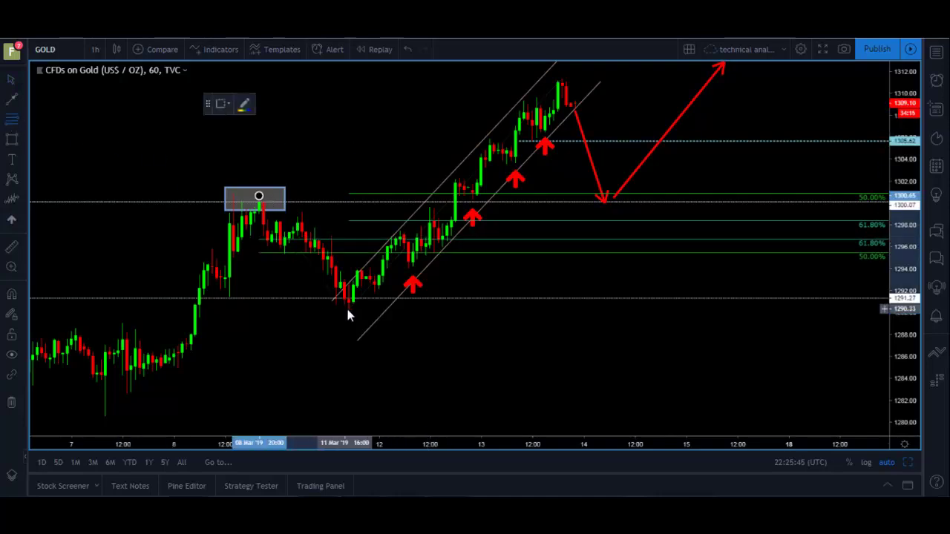
pyautogui.click(345, 307)
pyautogui.doubleClick(361, 270)
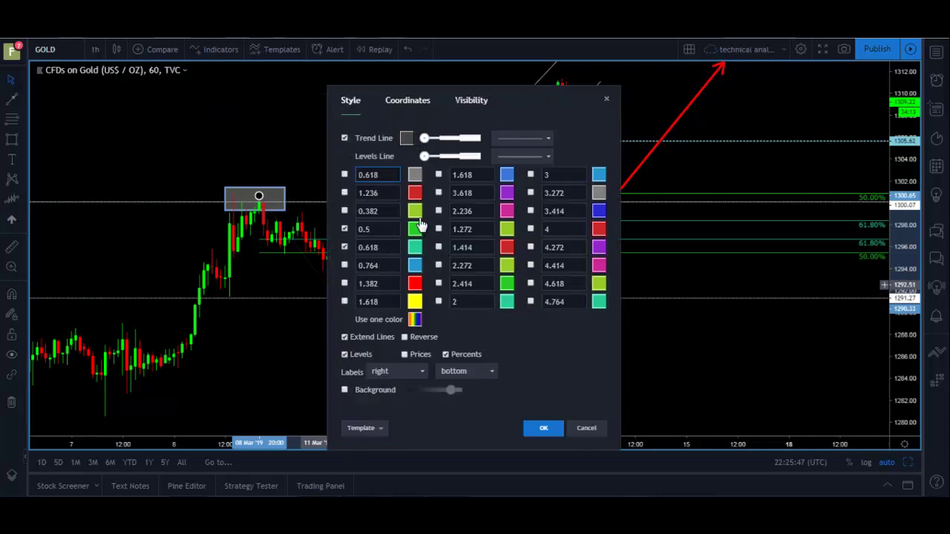
pyautogui.click(438, 175)
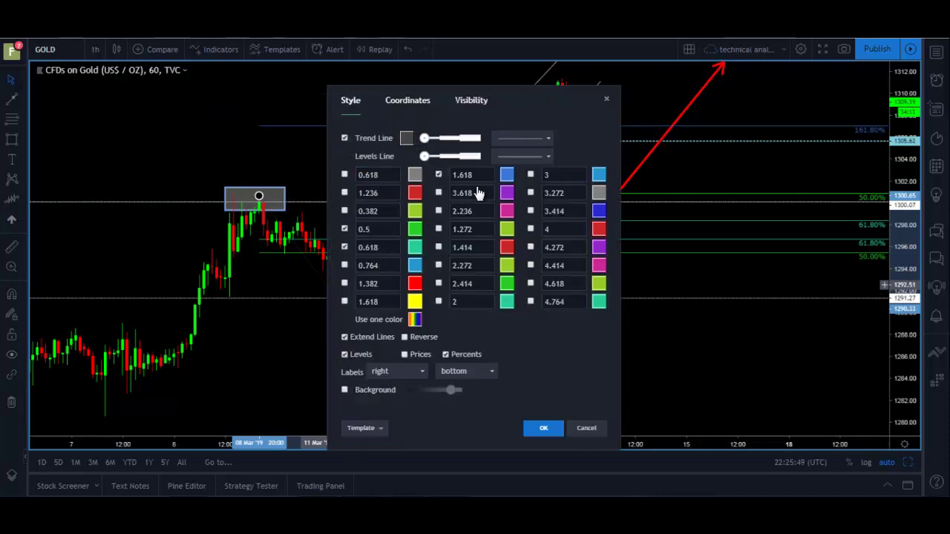
pyautogui.click(549, 427)
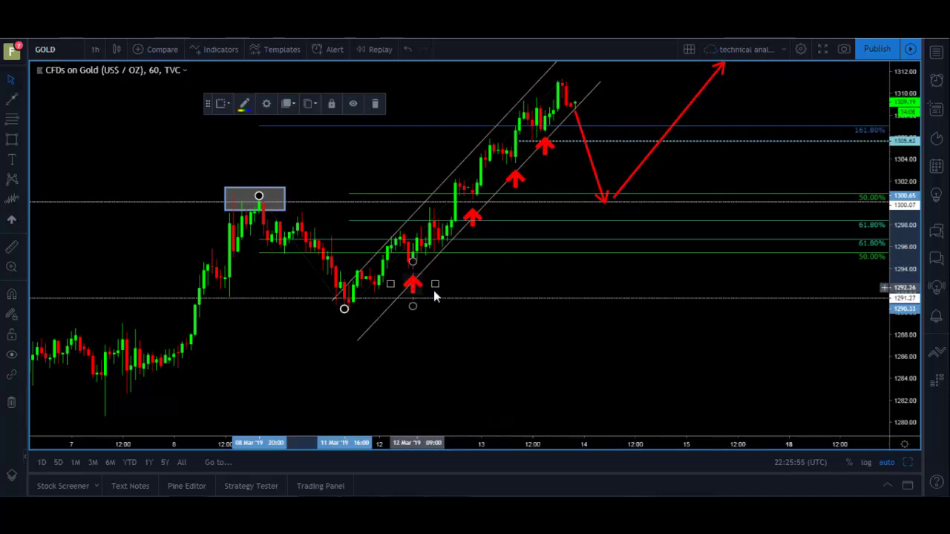
# Move the dotted stop-level ray down to about 1293.92, starting near the first red up arrow.
pyautogui.moveTo(565, 143)
pyautogui.mouseDown()
pyautogui.moveTo(543, 210)
pyautogui.moveTo(457, 282)
pyautogui.moveTo(427, 282)
pyautogui.moveTo(442, 274)
pyautogui.mouseUp()
pyautogui.click(501, 242)
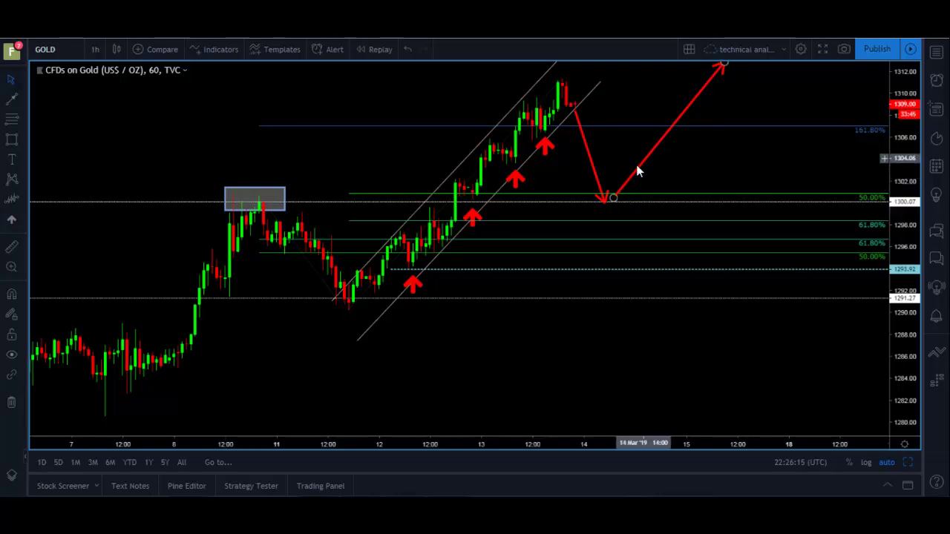
# Place copies of the grey rectangle over the 11 March low, the 13 March high and the falling arrow's tip near 1300.
pyautogui.scroll(-5, 452, 356)
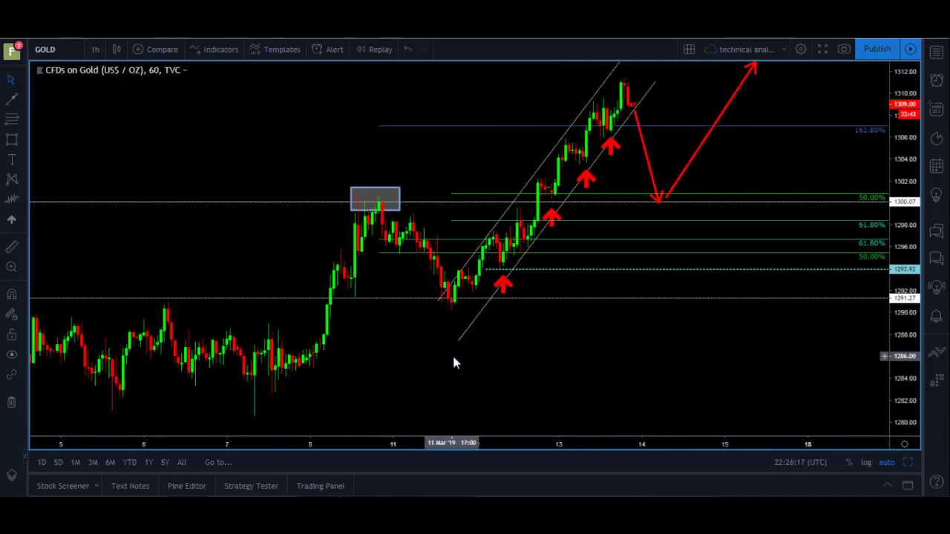
pyautogui.moveTo(615, 360); pyautogui.dragTo(611, 360)
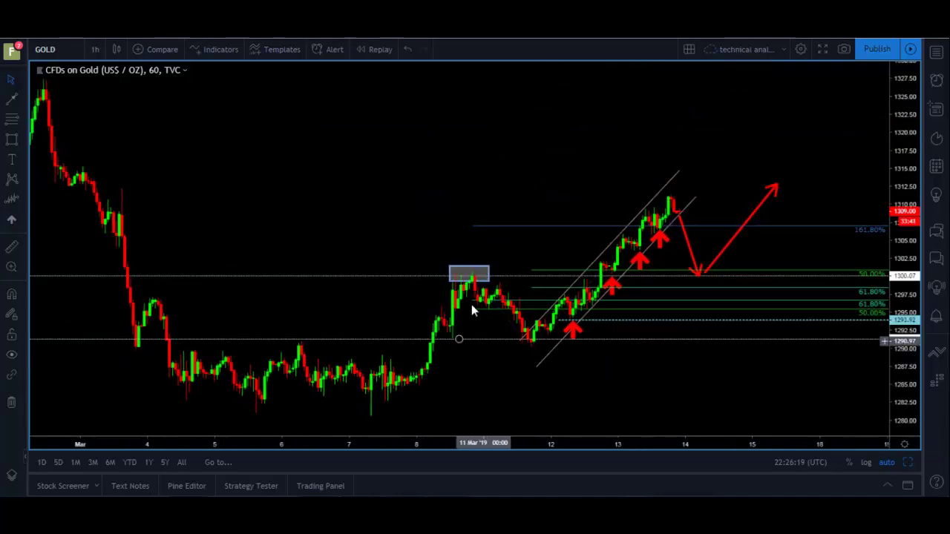
pyautogui.click(467, 277)
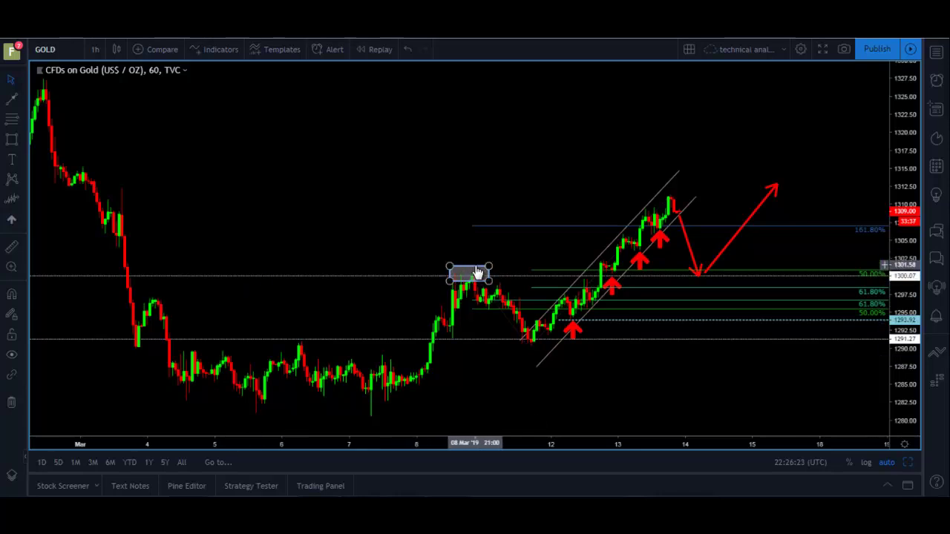
pyautogui.moveTo(477, 273)
pyautogui.mouseDown()
pyautogui.moveTo(502, 314)
pyautogui.moveTo(544, 340)
pyautogui.mouseUp()
pyautogui.hotkey('ctrl', 'v')
pyautogui.moveTo(679, 195); pyautogui.dragTo(693, 168)
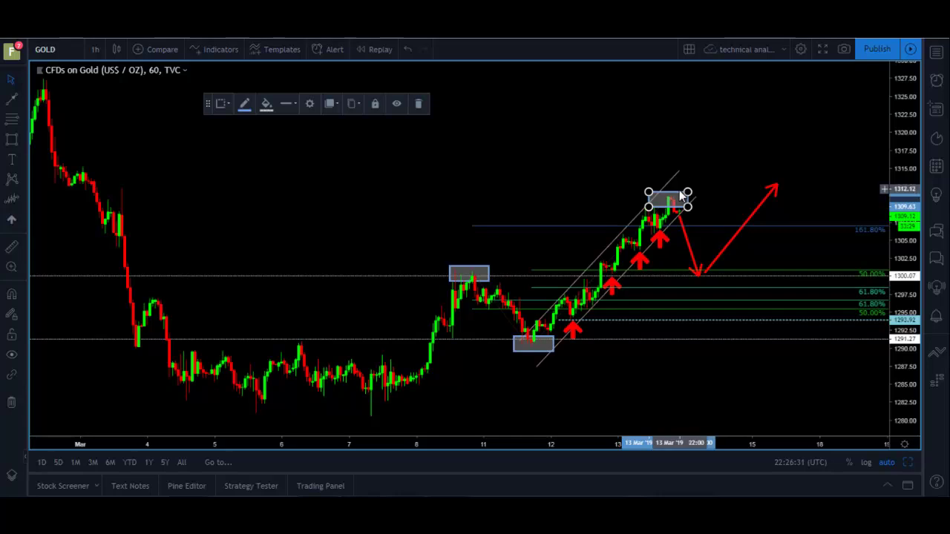
pyautogui.click(691, 214)
pyautogui.hotkey('ctrl', 'v')
pyautogui.moveTo(690, 246); pyautogui.dragTo(710, 273)
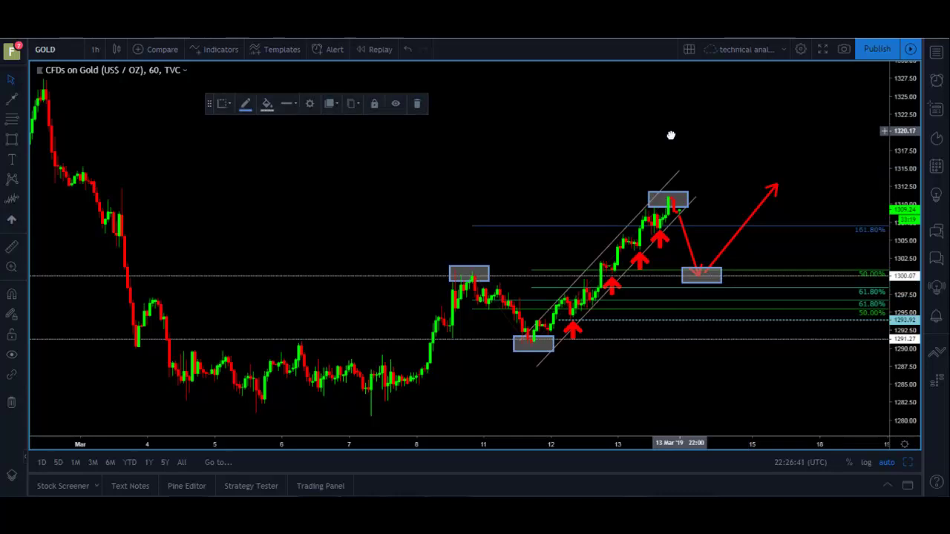
# Extend the rising red arrow up to about 1325, ending near 19 March.
pyautogui.moveTo(671, 133); pyautogui.dragTo(649, 153)
pyautogui.moveTo(758, 192); pyautogui.dragTo(856, 95)
pyautogui.click(775, 129)
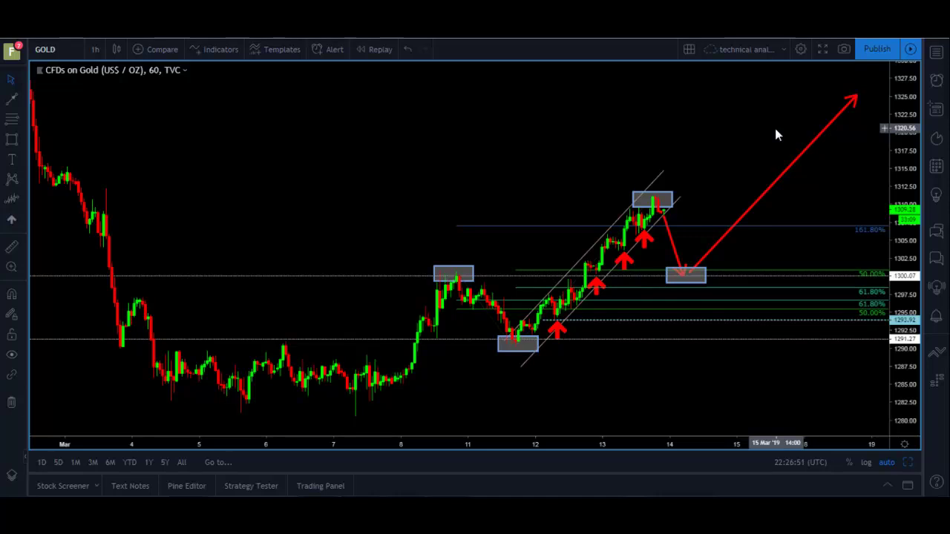
pyautogui.moveTo(539, 210); pyautogui.dragTo(566, 165)
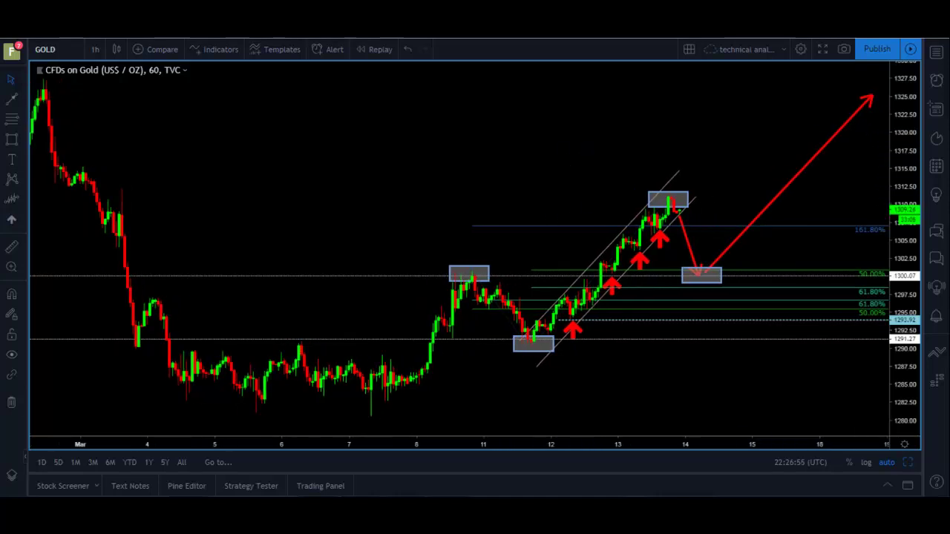